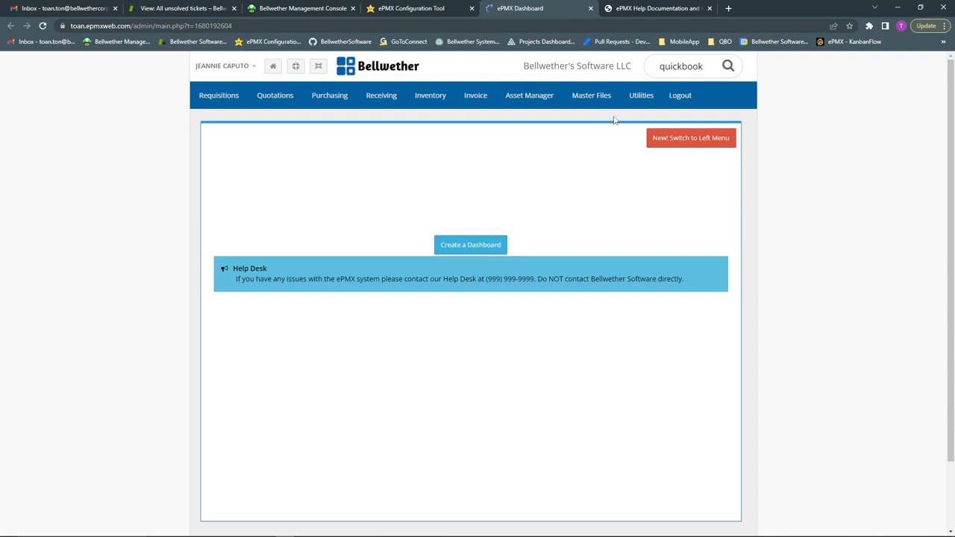
# Open Corporation from the Master Files menu in the top navigation bar
pyautogui.moveTo(591, 96)
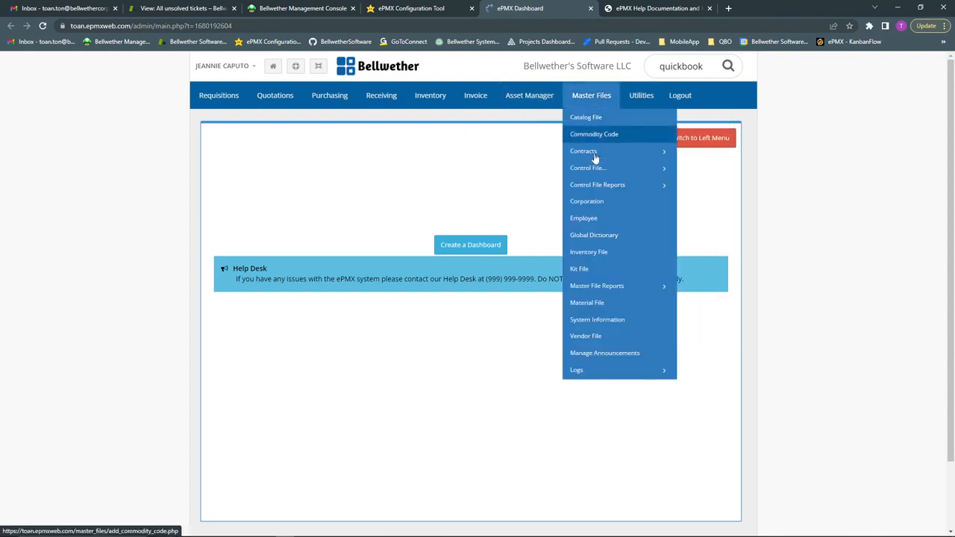
pyautogui.click(587, 202)
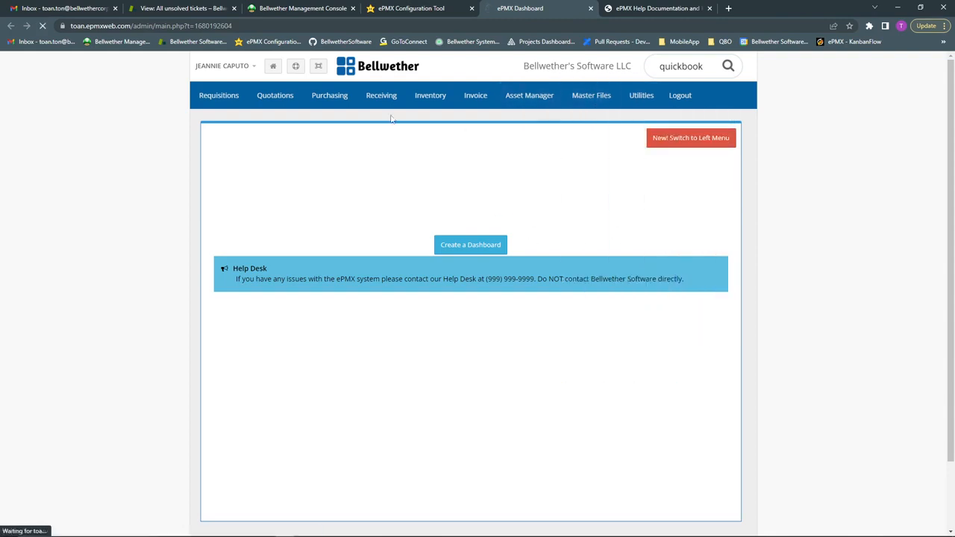
# Look up and select Bellwether's Software LLC, then start modifying the corporation
pyautogui.click(410, 156)
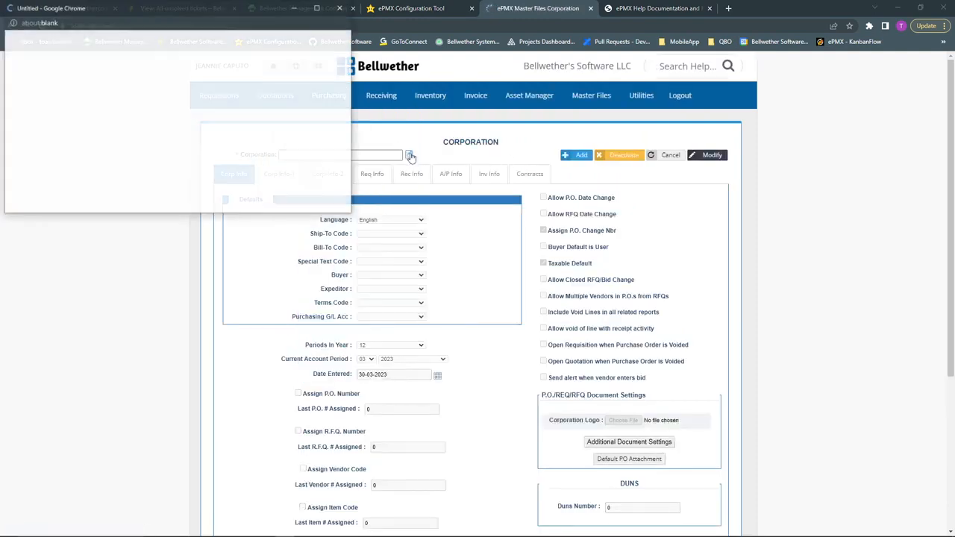
pyautogui.click(79, 104)
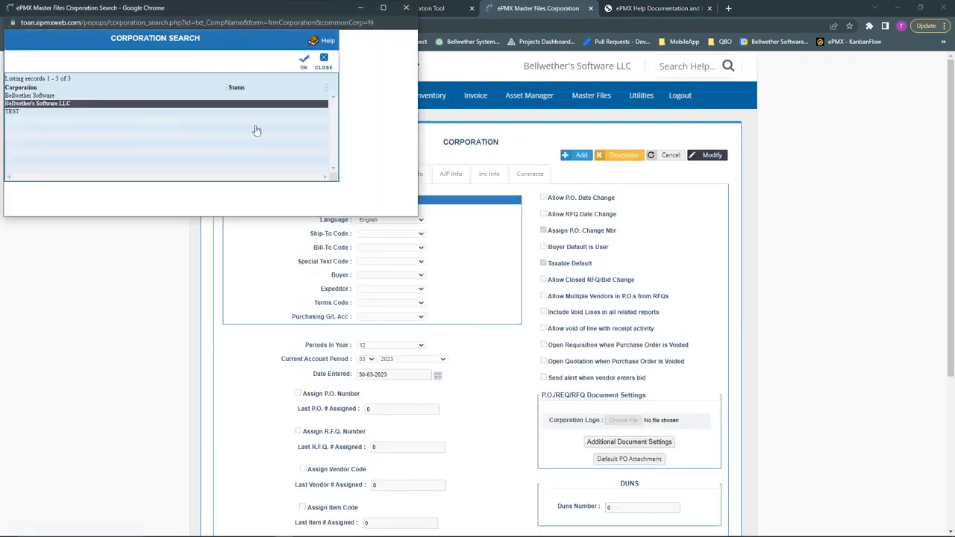
pyautogui.click(304, 64)
pyautogui.click(721, 159)
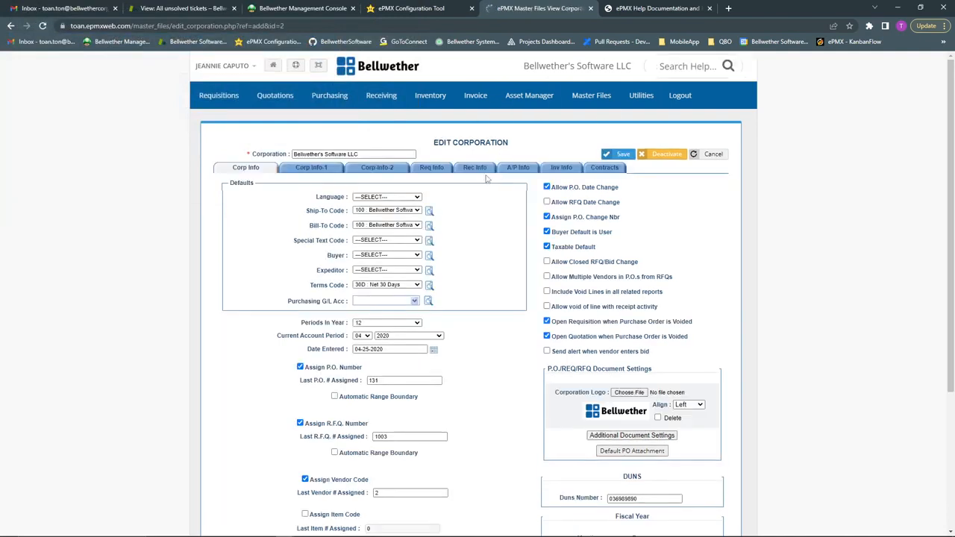
# Set A/P Info to QuickBooks via Web Connector for Bellwether's Software LLC and save
pyautogui.click(508, 171)
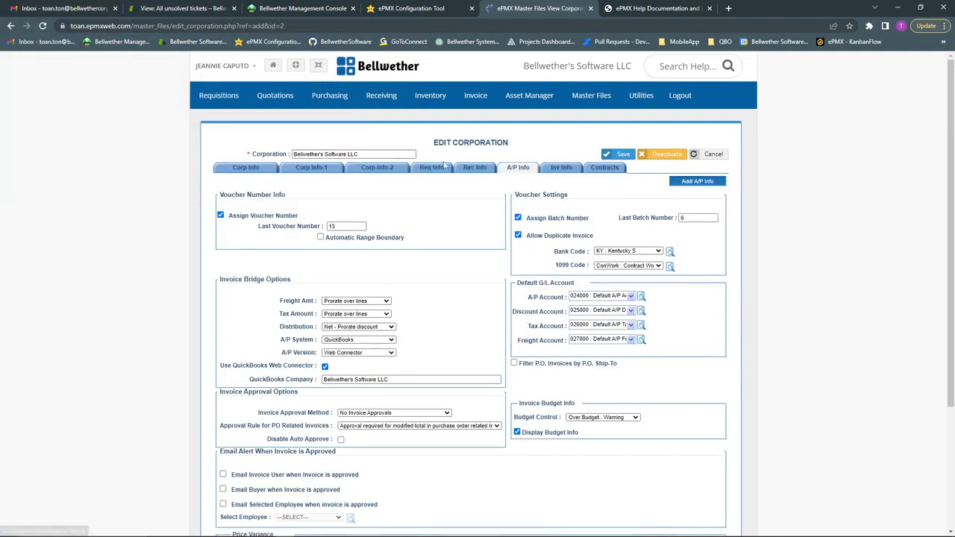
pyautogui.click(345, 342)
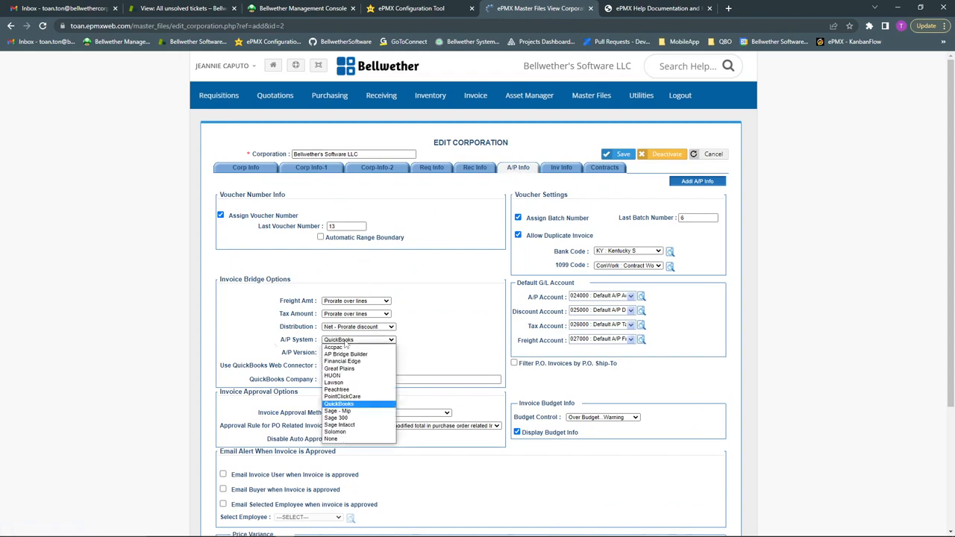
pyautogui.click(346, 343)
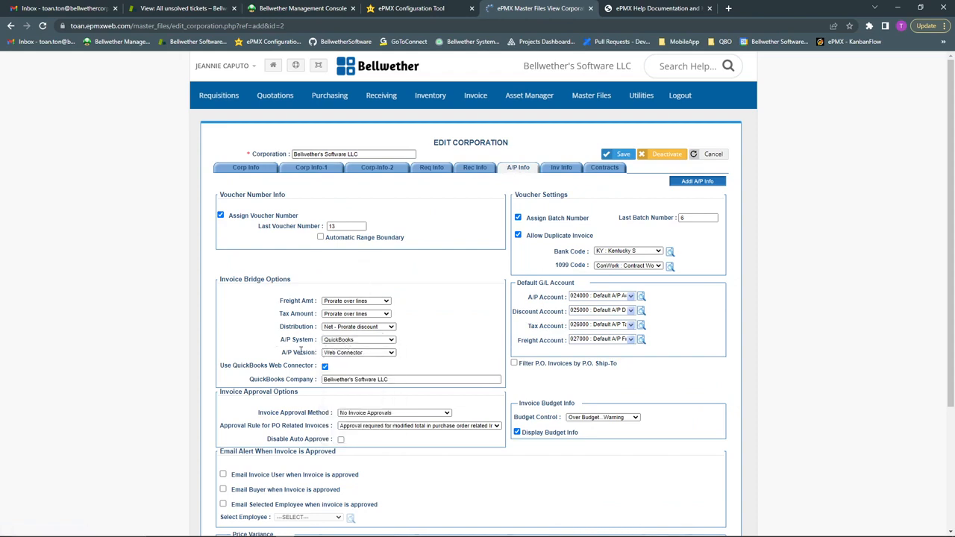
pyautogui.click(342, 354)
pyautogui.click(353, 368)
pyautogui.moveTo(390, 383); pyautogui.dragTo(288, 395)
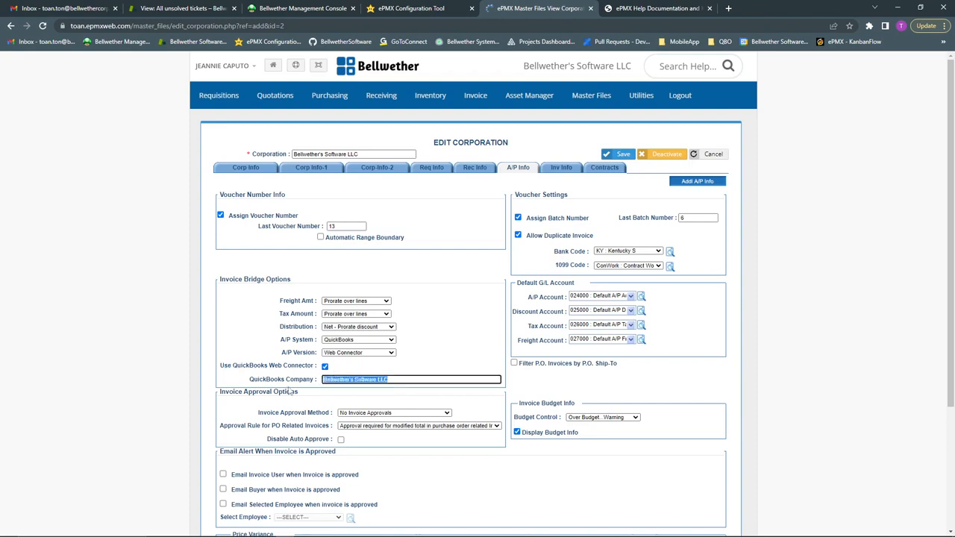
pyautogui.click(391, 380)
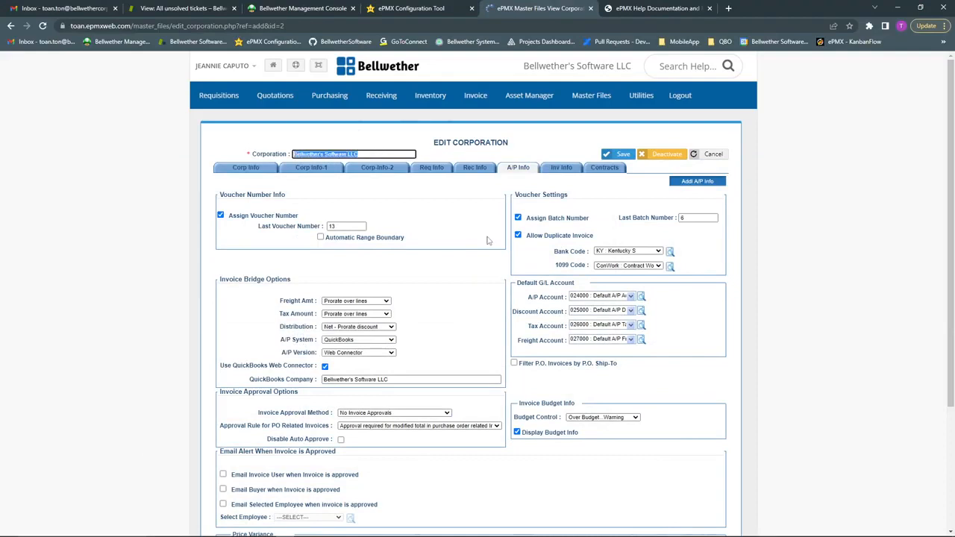
pyautogui.click(615, 157)
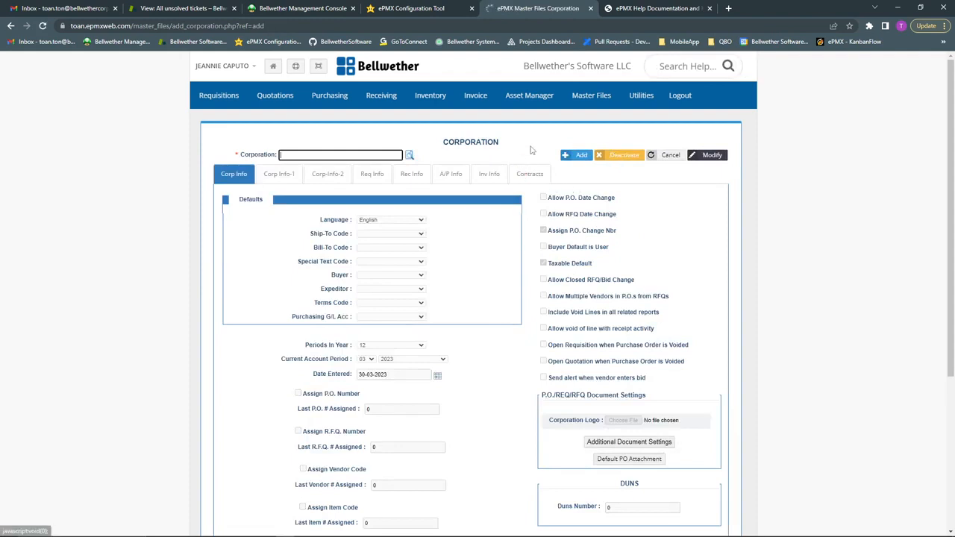
# Under Control File > Third Party ERP, set Accounts Payable to QuickBooks with Web Connector version
pyautogui.click(597, 97)
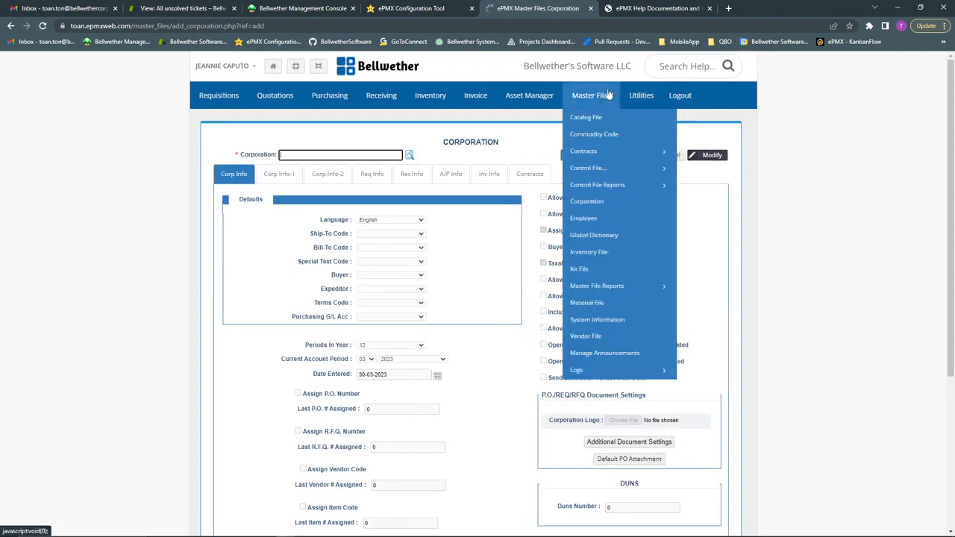
pyautogui.click(597, 170)
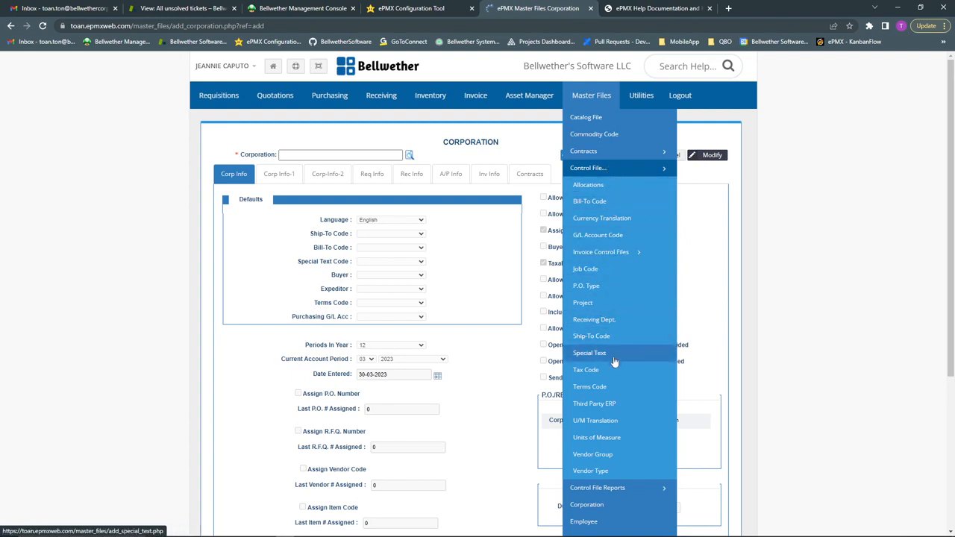
pyautogui.click(599, 406)
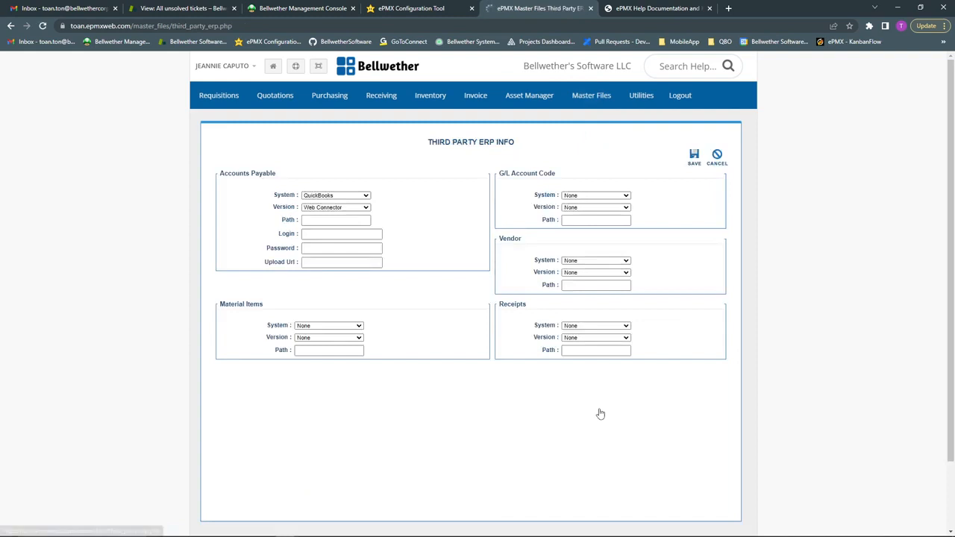
pyautogui.click(341, 196)
pyautogui.click(321, 258)
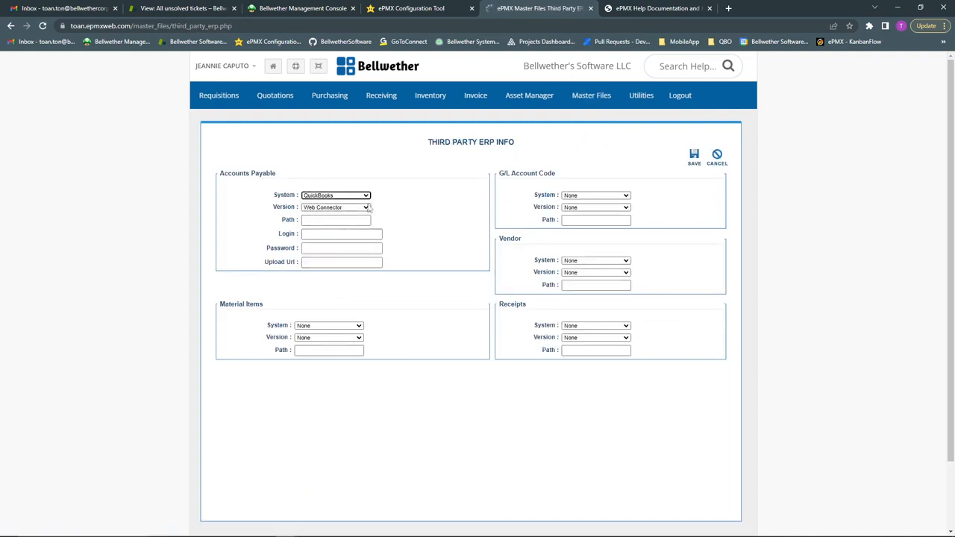
pyautogui.click(335, 208)
pyautogui.click(332, 226)
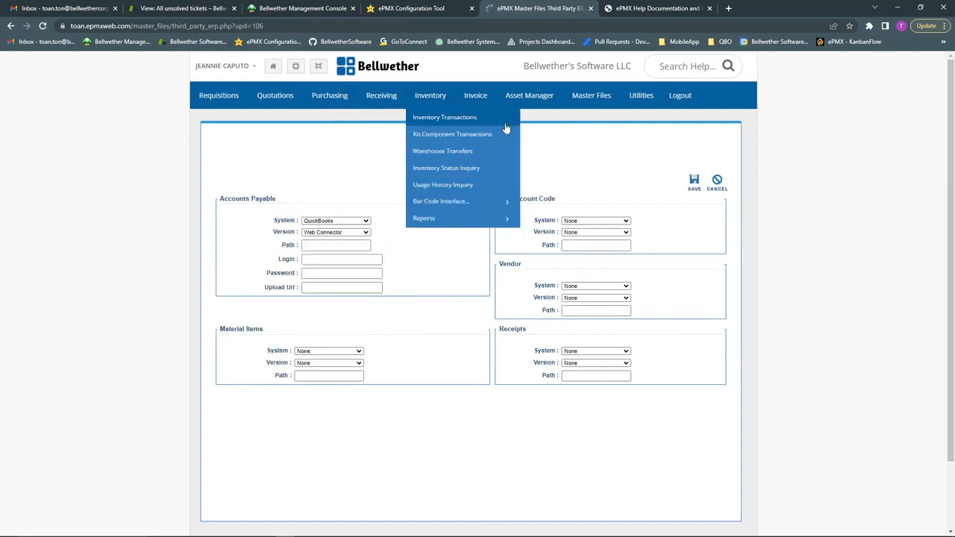
# From Home, search help for 'quickboo' and open the Establish ePMX Connection article
pyautogui.click(273, 68)
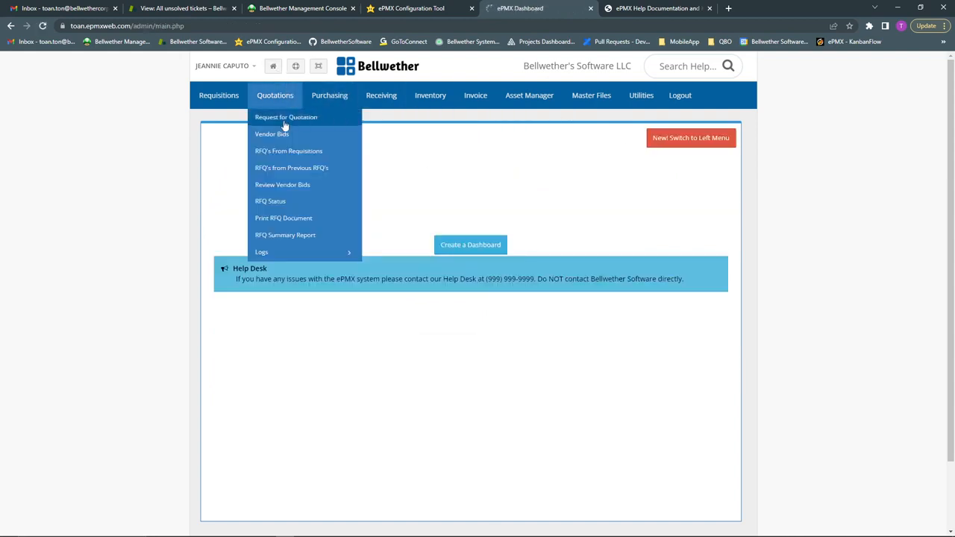
pyautogui.click(686, 63)
pyautogui.write('quic')
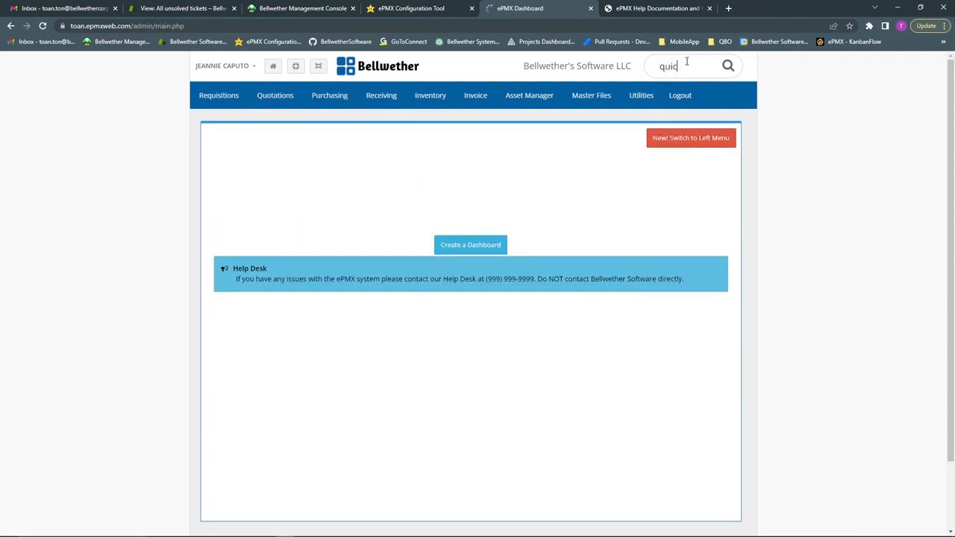
pyautogui.write('kbooks')
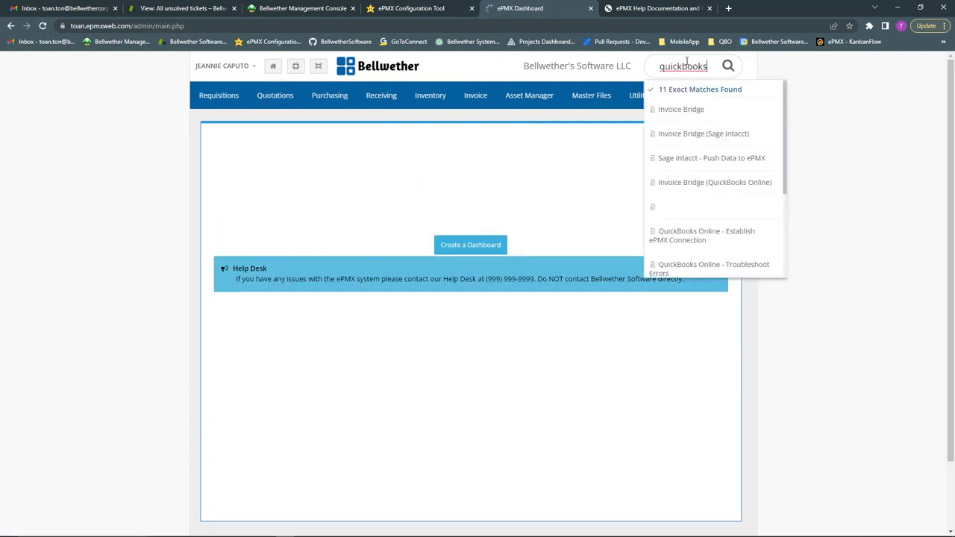
pyautogui.scroll(-1, 727, 251)
pyautogui.scroll(-3, 716, 200)
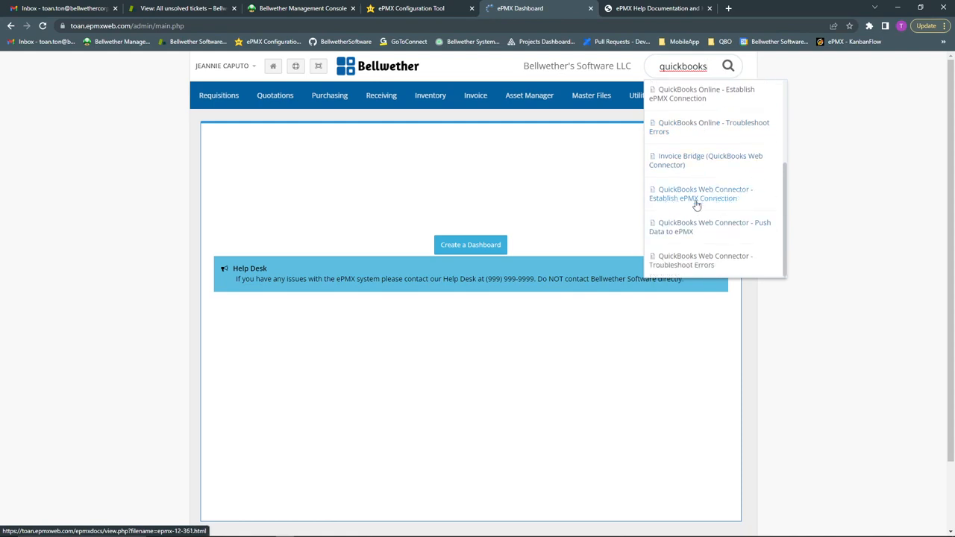
pyautogui.click(696, 196)
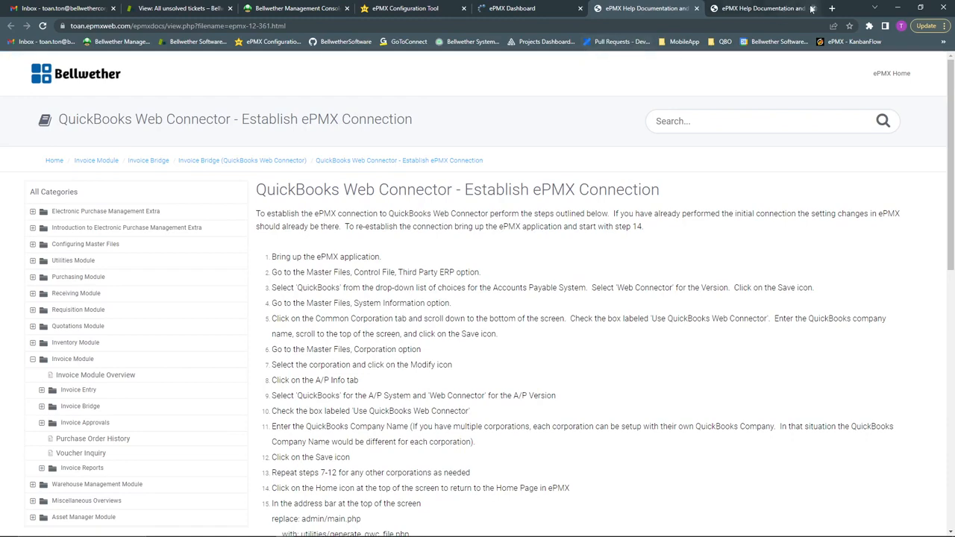
# Close the duplicate help tab and scroll down to step 15 of the article
pyautogui.click(811, 8)
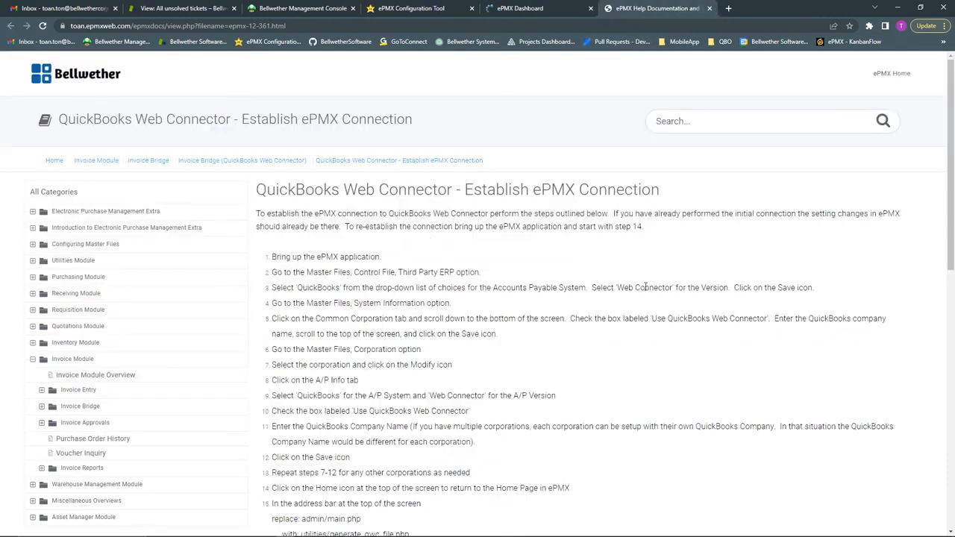
pyautogui.scroll(-2, 550, 277)
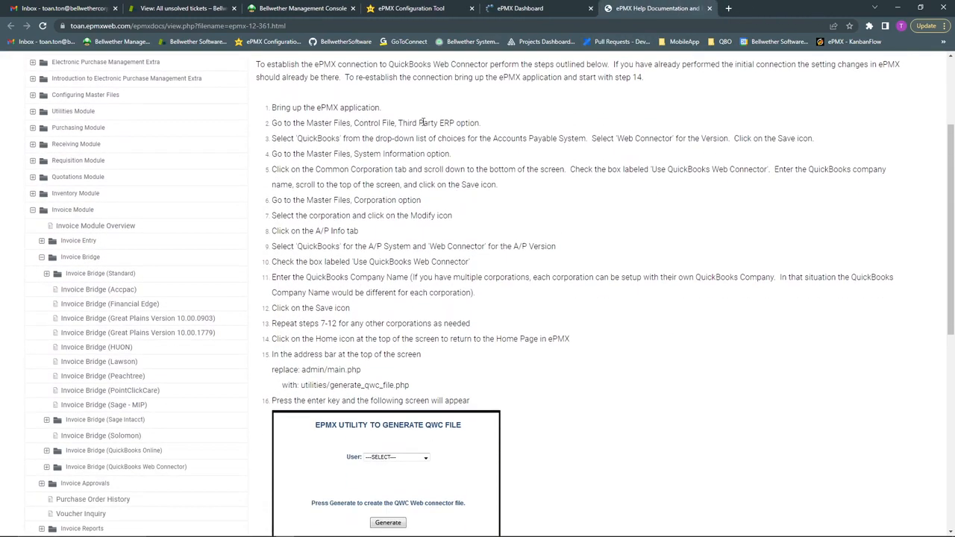
pyautogui.scroll(-3, 515, 261)
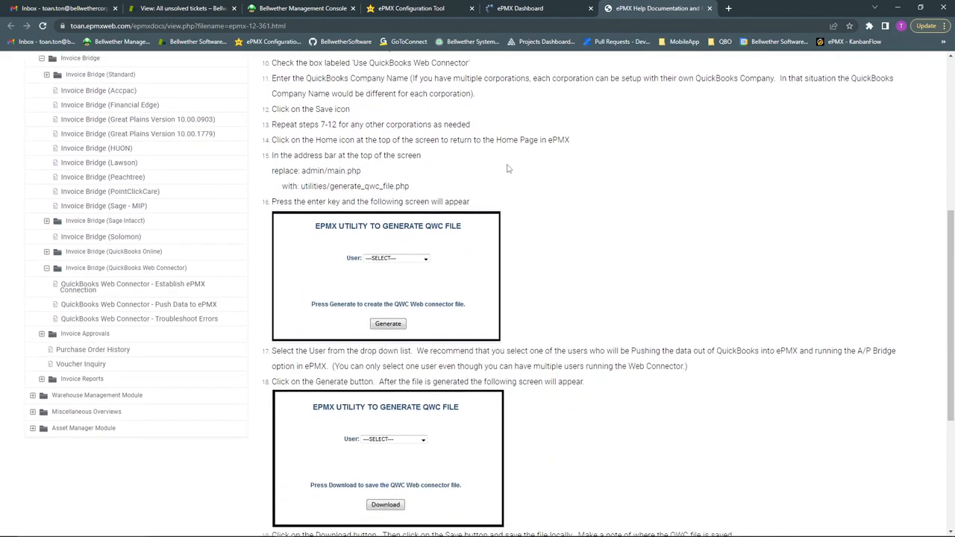
pyautogui.scroll(-2, 504, 188)
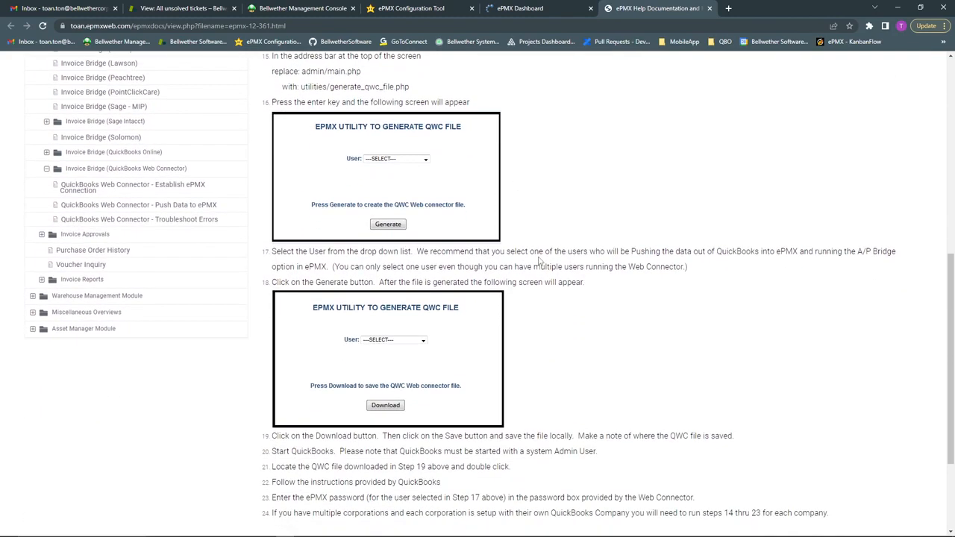
pyautogui.scroll(-1, 566, 239)
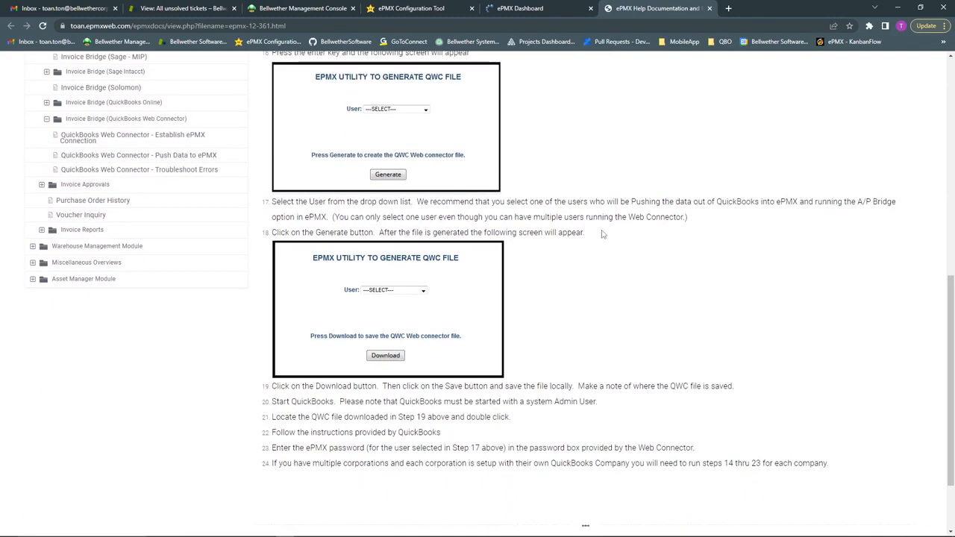
pyautogui.scroll(5, 603, 246)
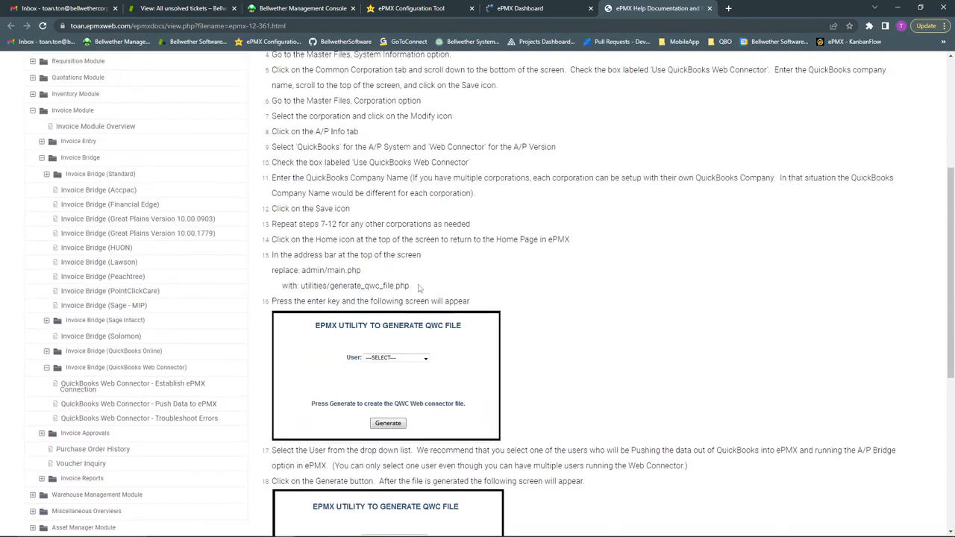
# Copy the utilities/generate_qwc_file.php path from step 15 and return to the ePMX Dashboard tab
pyautogui.moveTo(419, 288); pyautogui.dragTo(301, 289)
pyautogui.rightClick(303, 288)
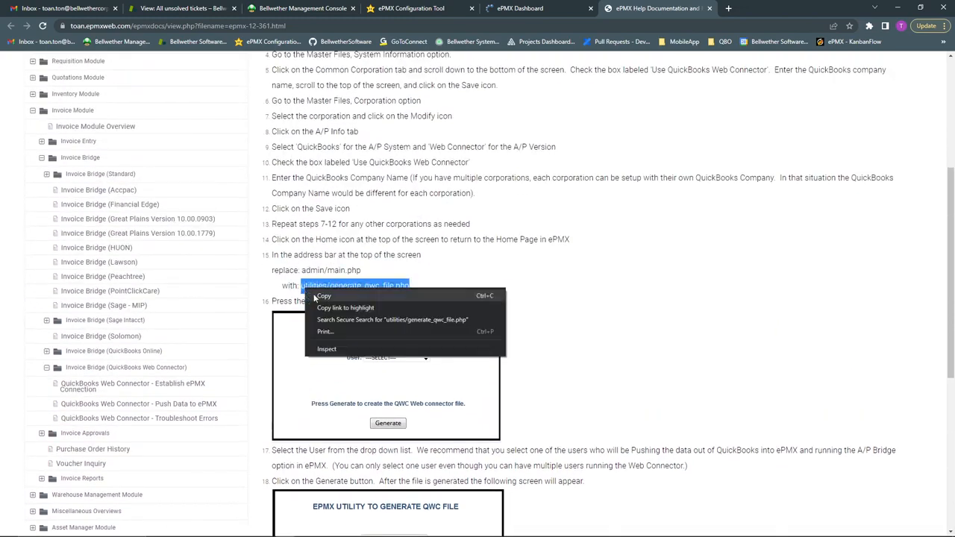
pyautogui.click(315, 298)
pyautogui.click(333, 288)
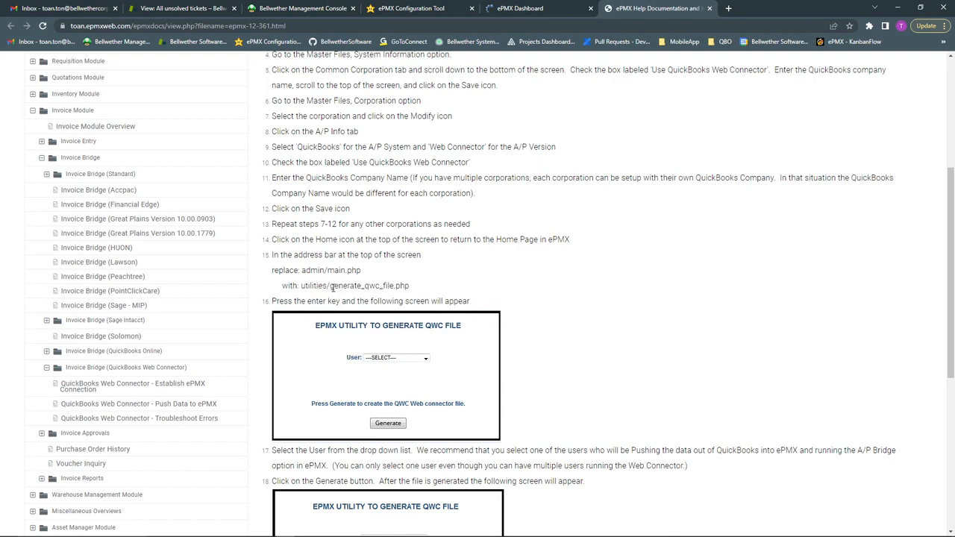
pyautogui.moveTo(305, 285); pyautogui.dragTo(412, 290)
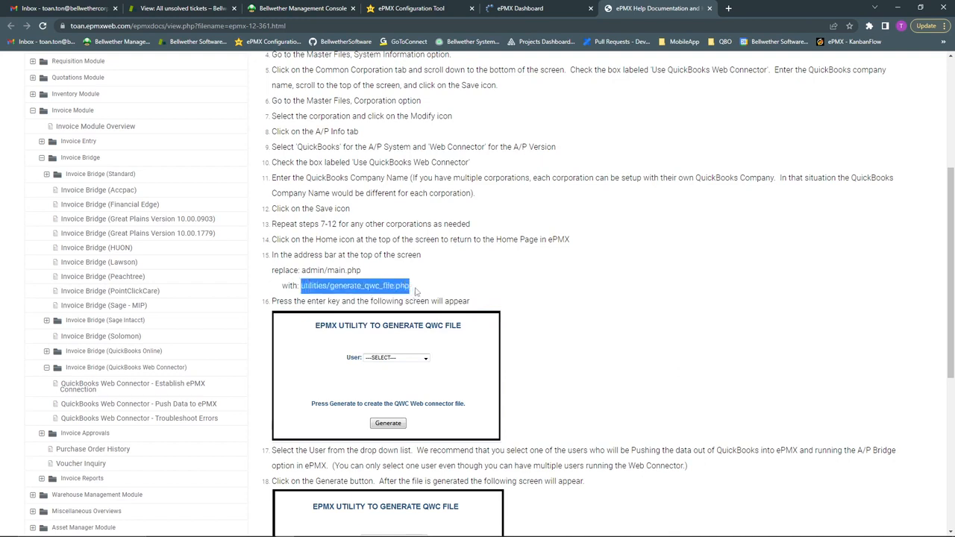
pyautogui.click(417, 290)
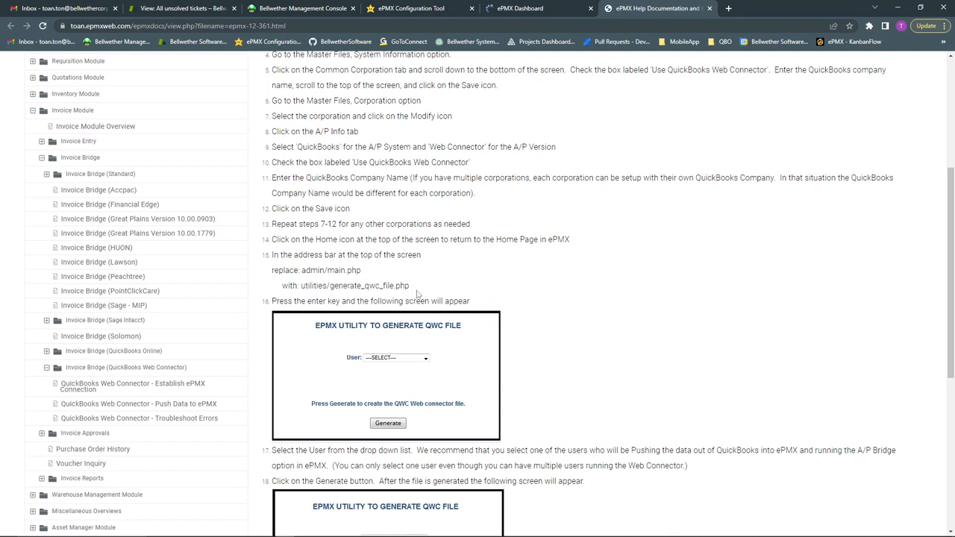
pyautogui.click(523, 9)
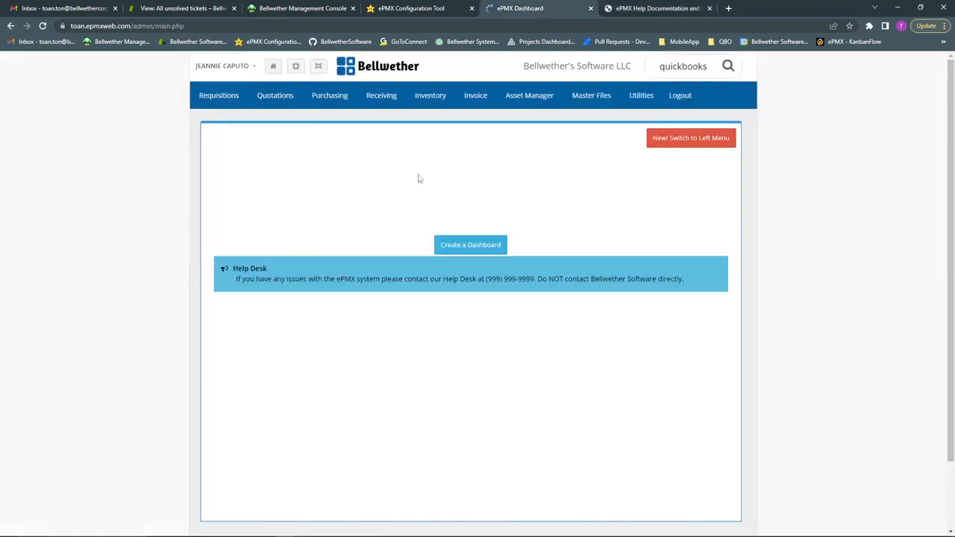
# Replace admin/main.php in the address bar with utilities/generate_qwc_file.php and load it
pyautogui.click(186, 25)
pyautogui.moveTo(186, 25); pyautogui.dragTo(133, 25)
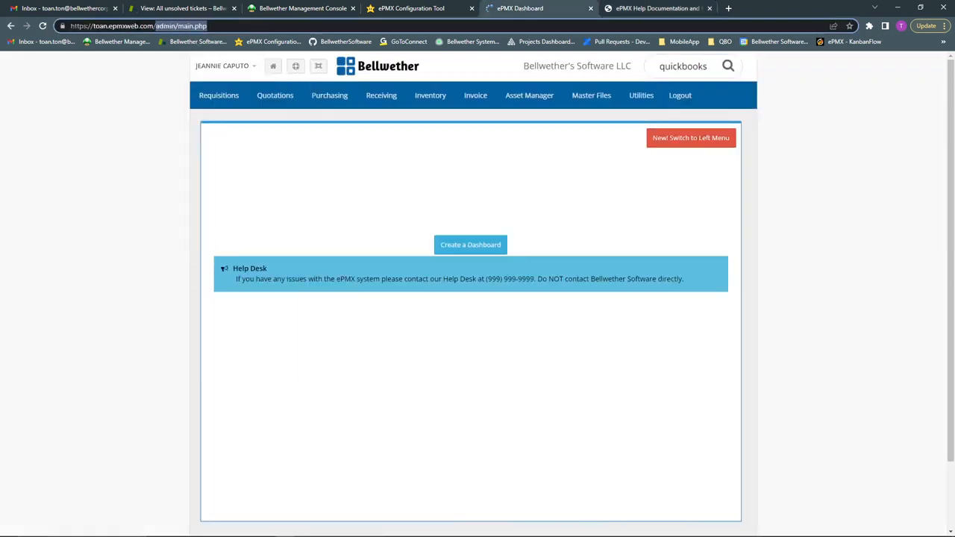
pyautogui.rightClick(178, 28)
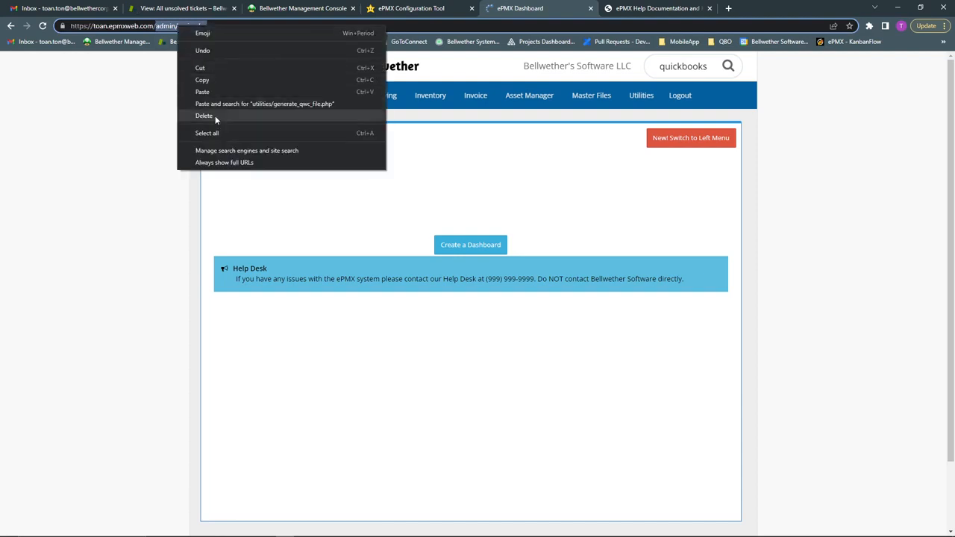
pyautogui.click(213, 91)
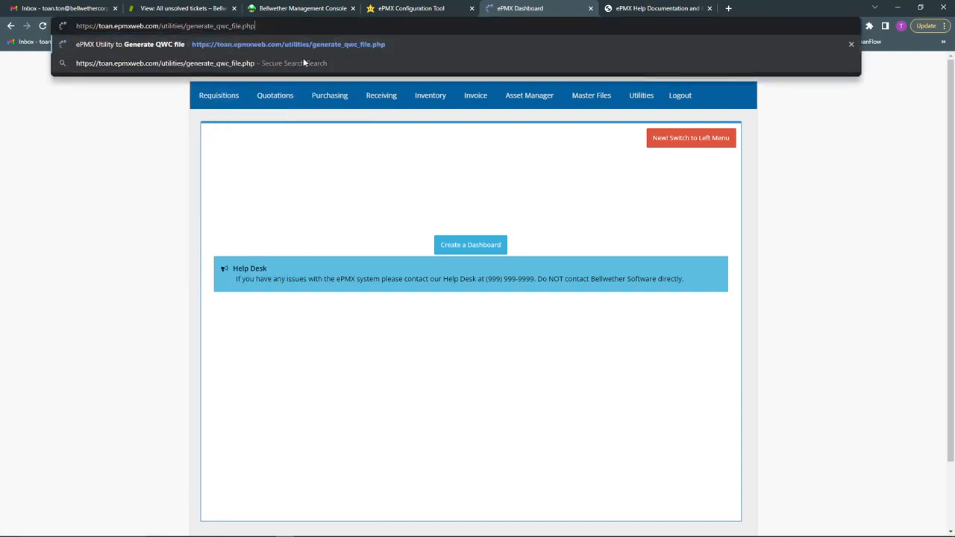
pyautogui.press('Return')
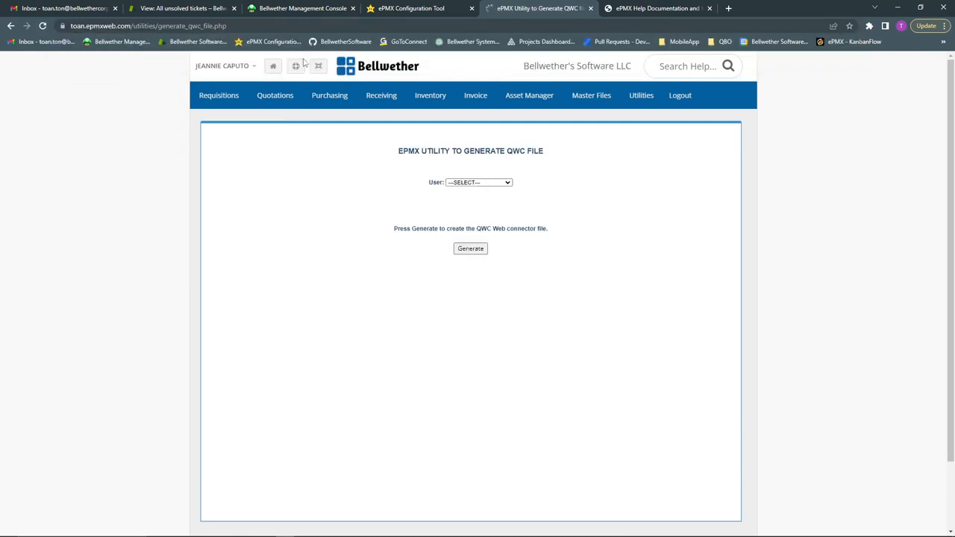
# Generate the QWC file for the logged-in user and download it as epmxQWC (3).qwc
pyautogui.click(497, 188)
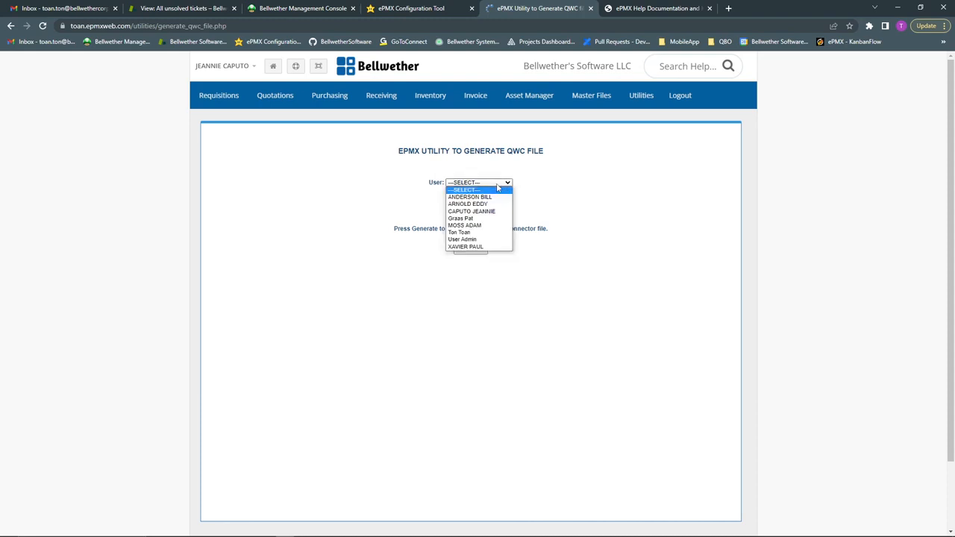
pyautogui.click(488, 213)
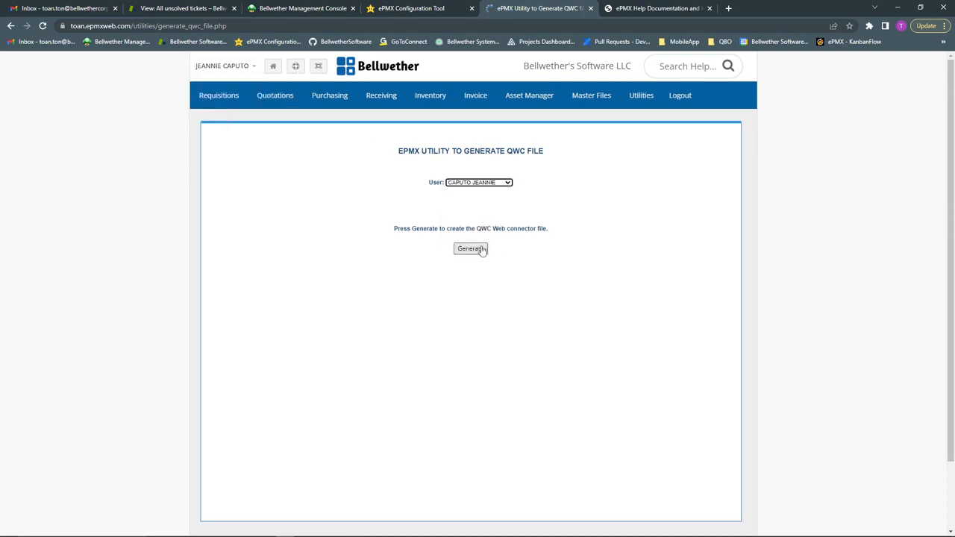
pyautogui.click(496, 229)
pyautogui.click(466, 250)
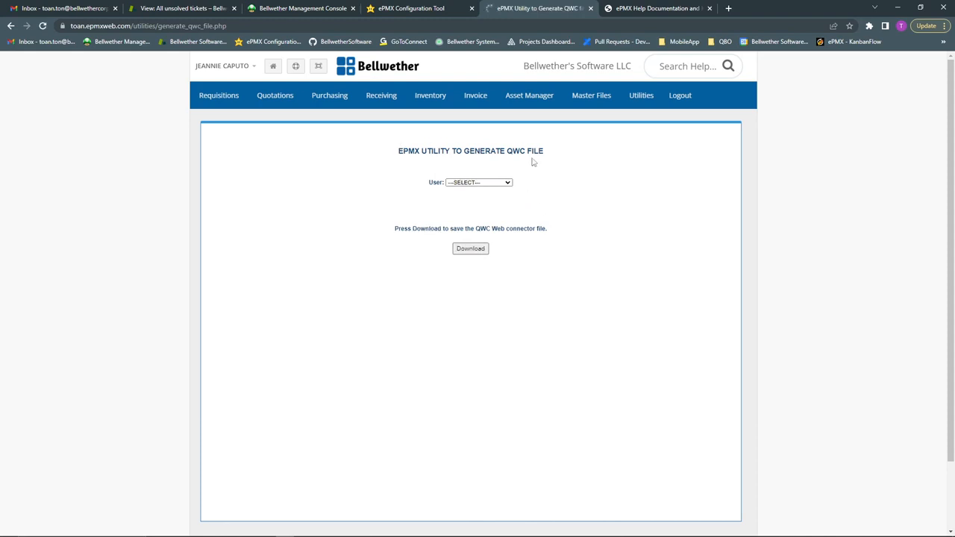
pyautogui.click(493, 183)
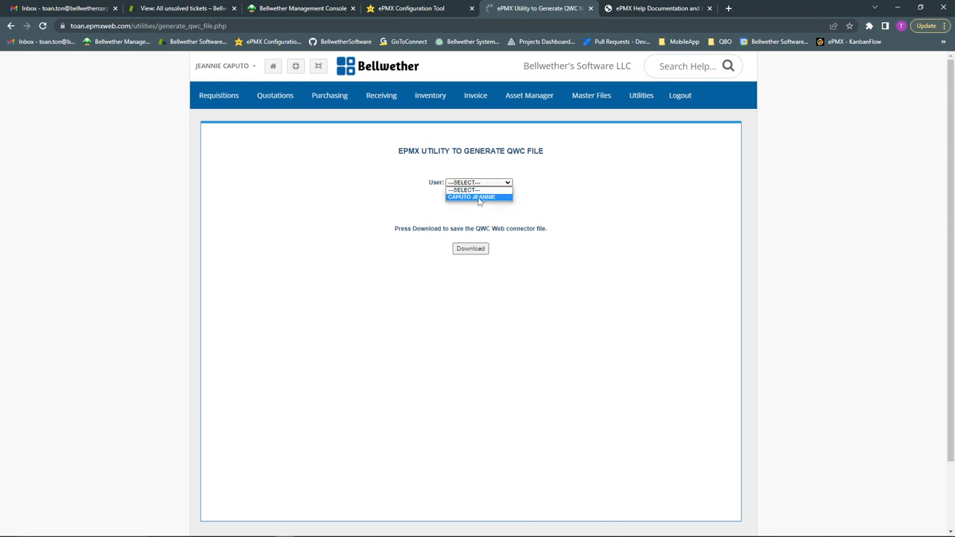
pyautogui.click(479, 198)
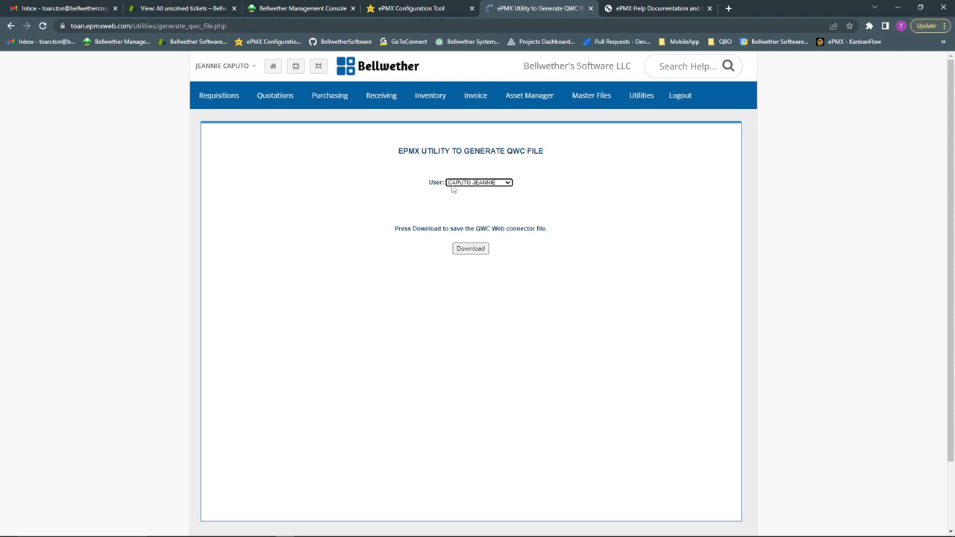
pyautogui.click(472, 254)
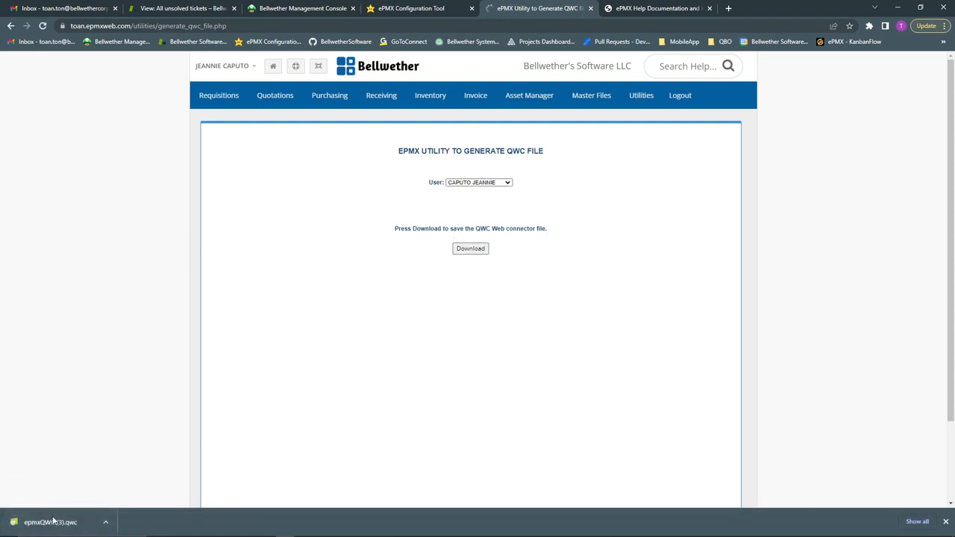
# Load the downloaded .qwc file, replace the existing ePMX application, and authorize its QuickBooks access
pyautogui.click(53, 524)
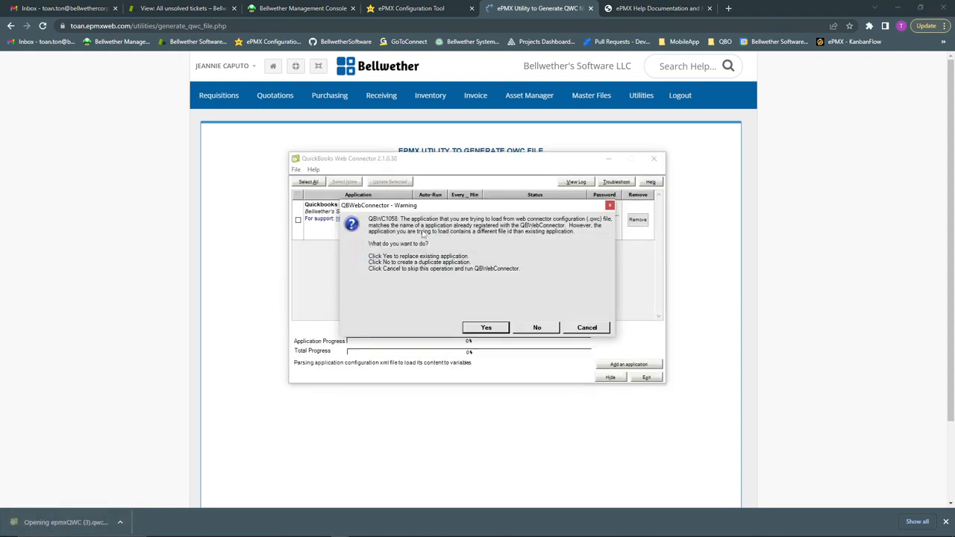
pyautogui.moveTo(401, 209); pyautogui.dragTo(619, 162)
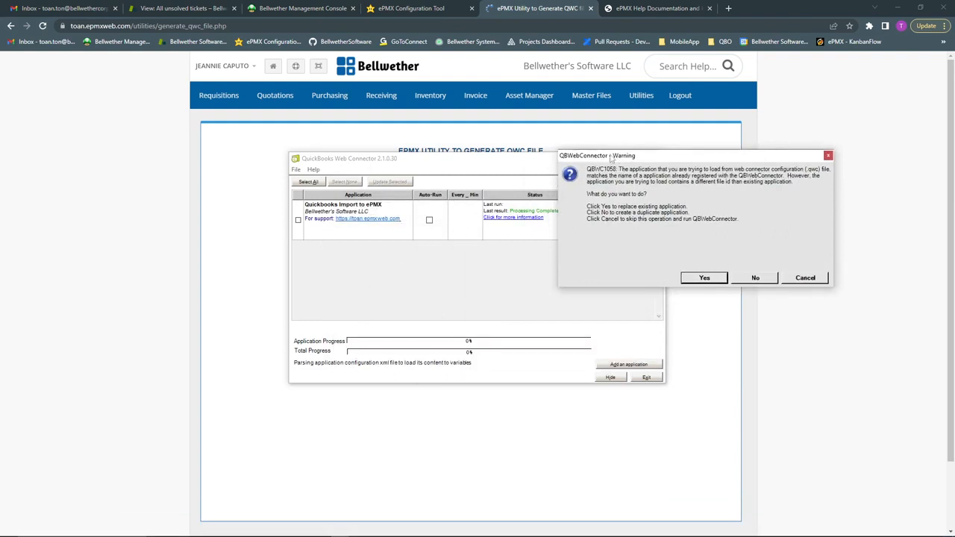
pyautogui.moveTo(611, 158); pyautogui.dragTo(480, 206)
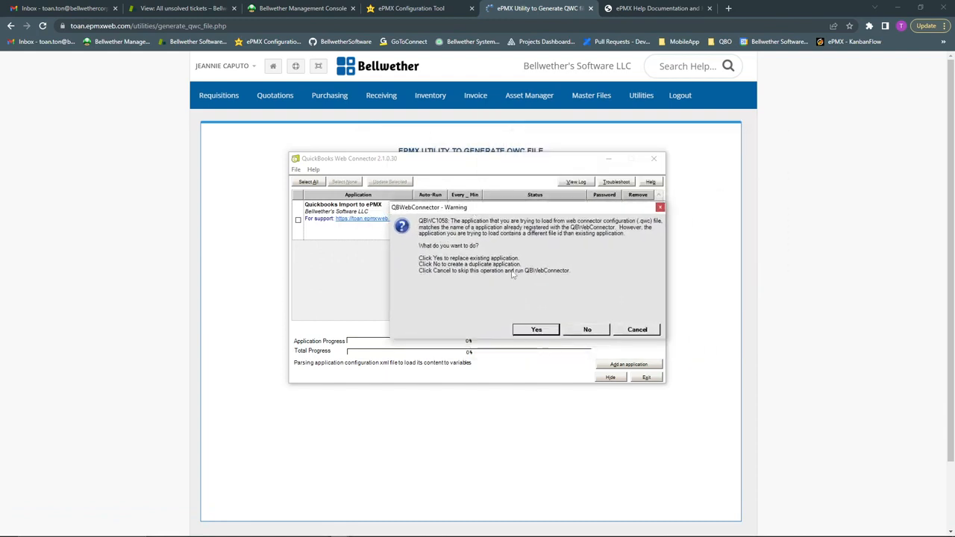
pyautogui.click(537, 330)
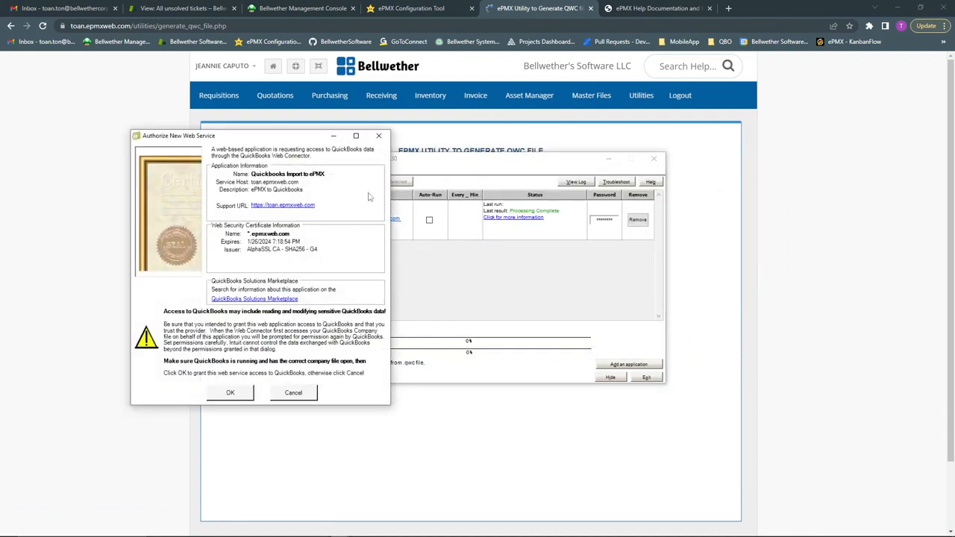
pyautogui.click(234, 395)
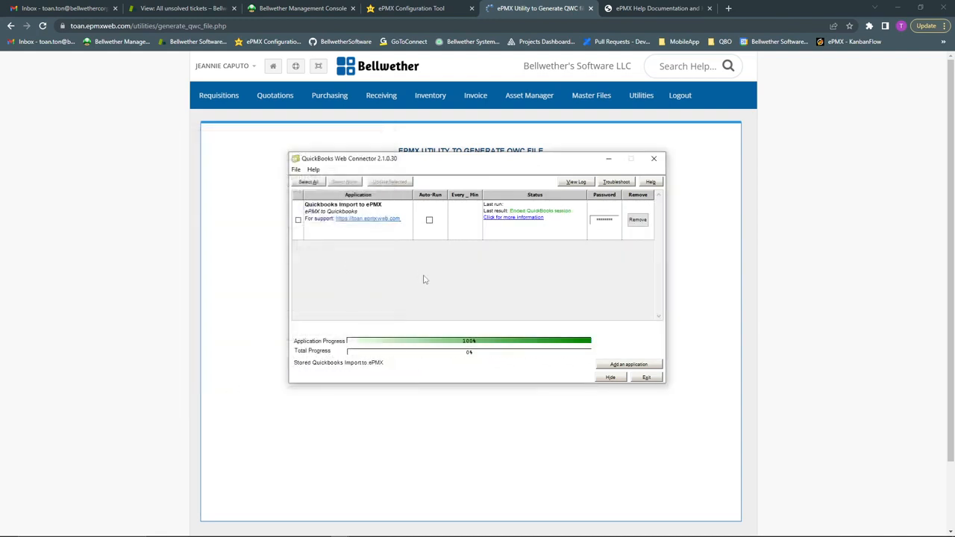
# Select the ePMX import application, re-enter and save its password, and run Update Selected
pyautogui.click(297, 220)
pyautogui.click(610, 219)
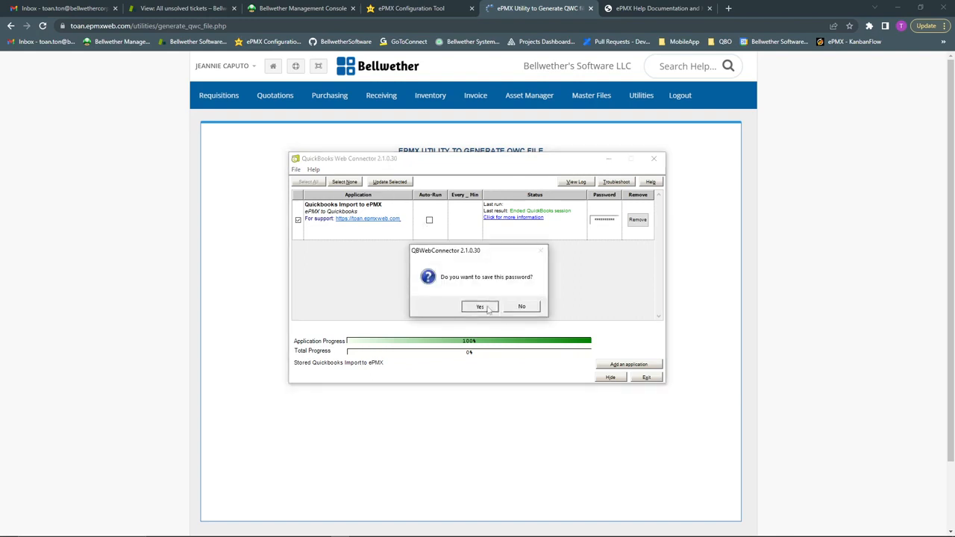
pyautogui.click(486, 307)
pyautogui.click(391, 183)
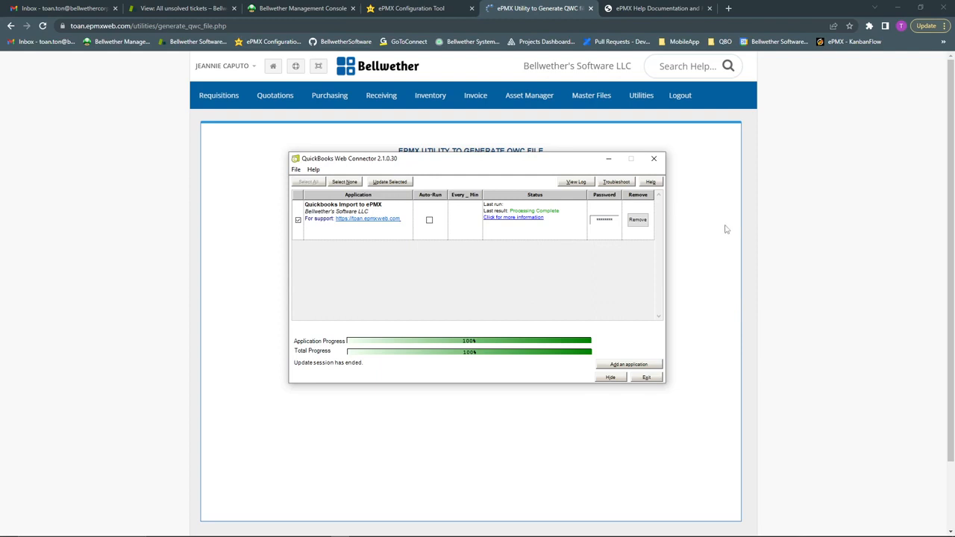
pyautogui.click(822, 199)
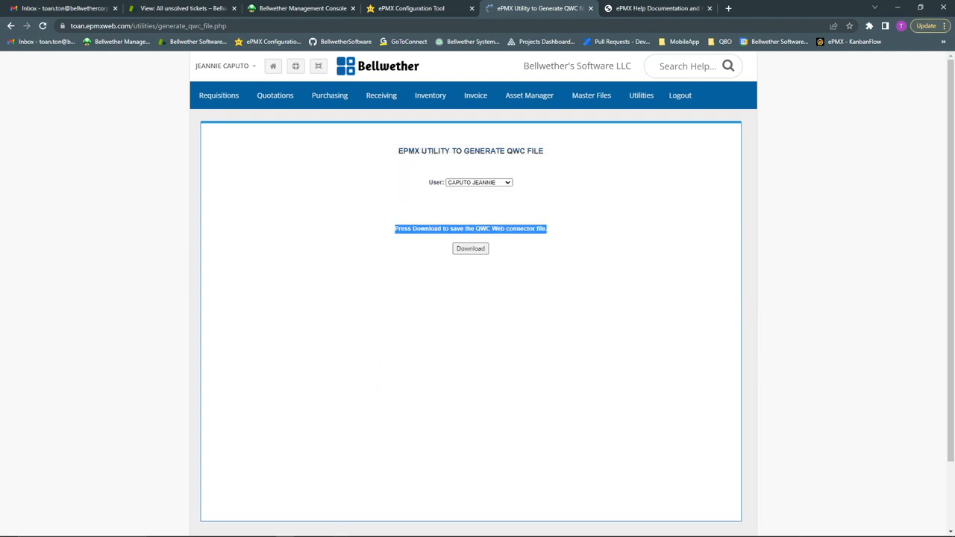
# Scroll through the QuickBooks Chart of Accounts, close it, and open the Vendor Center
pyautogui.click(321, 535)
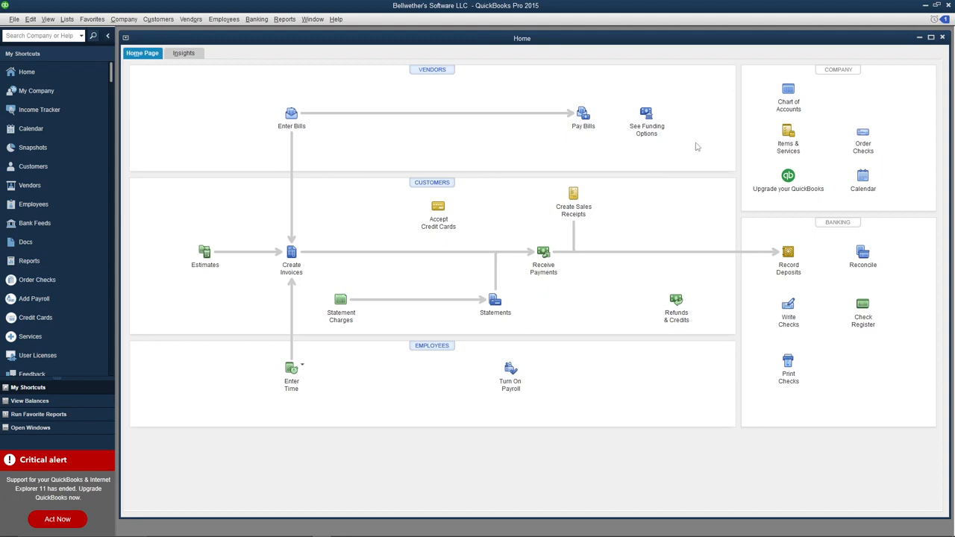
pyautogui.click(780, 96)
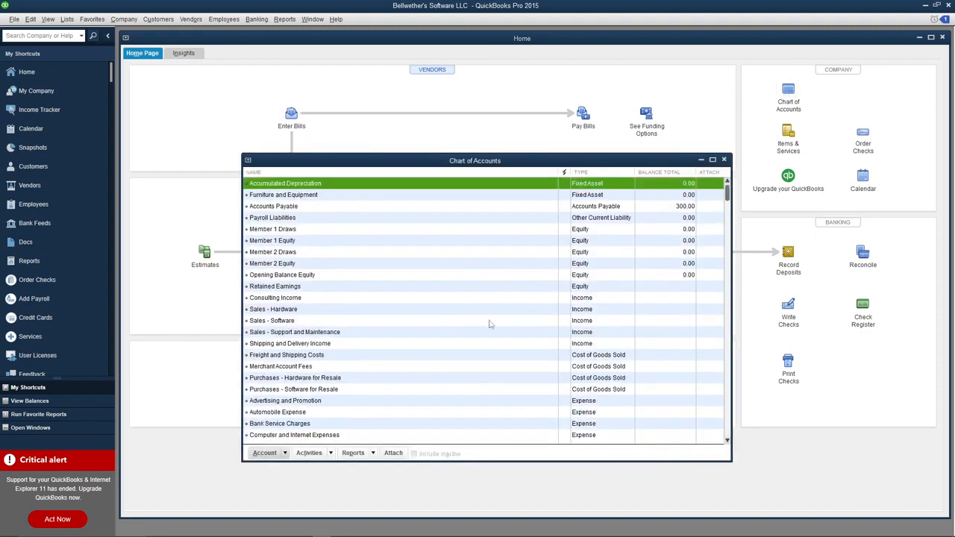
pyautogui.scroll(-4, 372, 269)
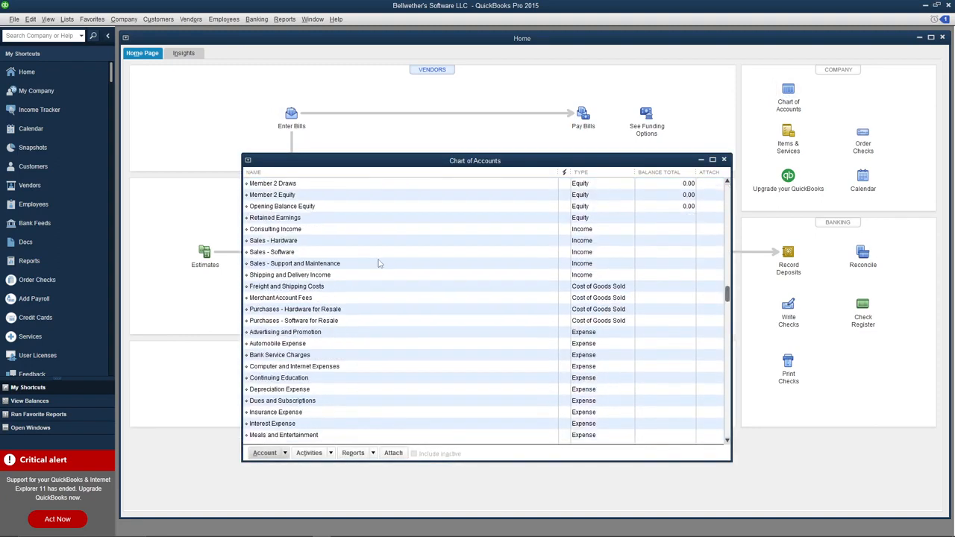
pyautogui.scroll(-1, 378, 264)
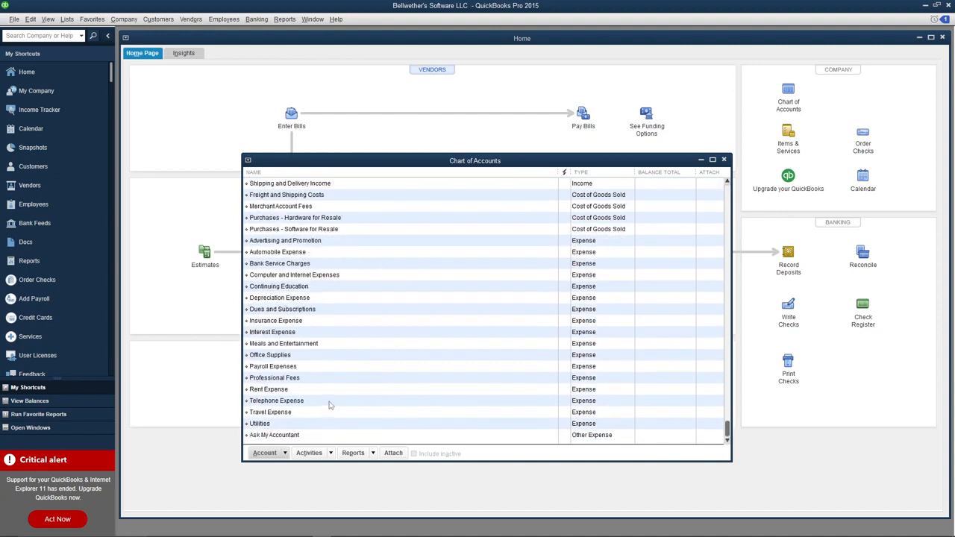
pyautogui.scroll(5, 330, 405)
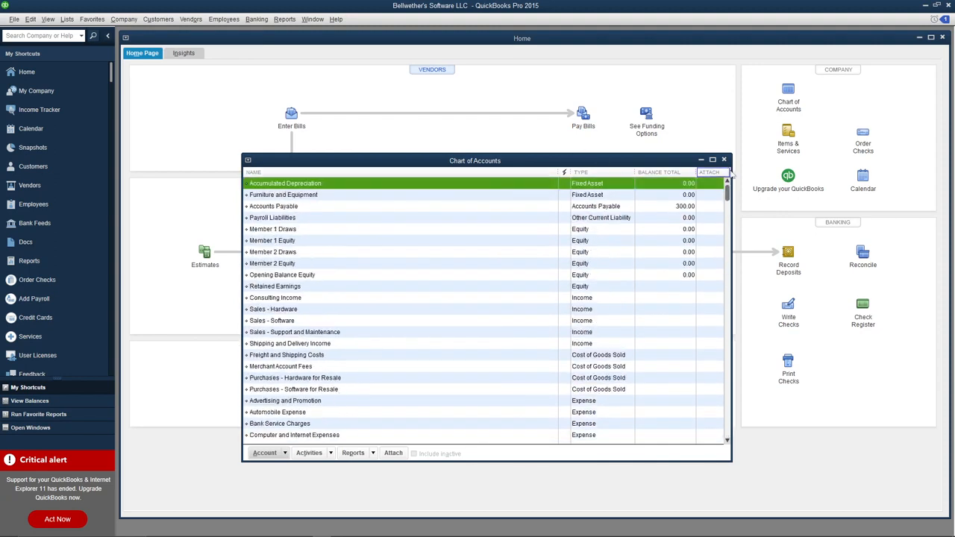
pyautogui.click(722, 160)
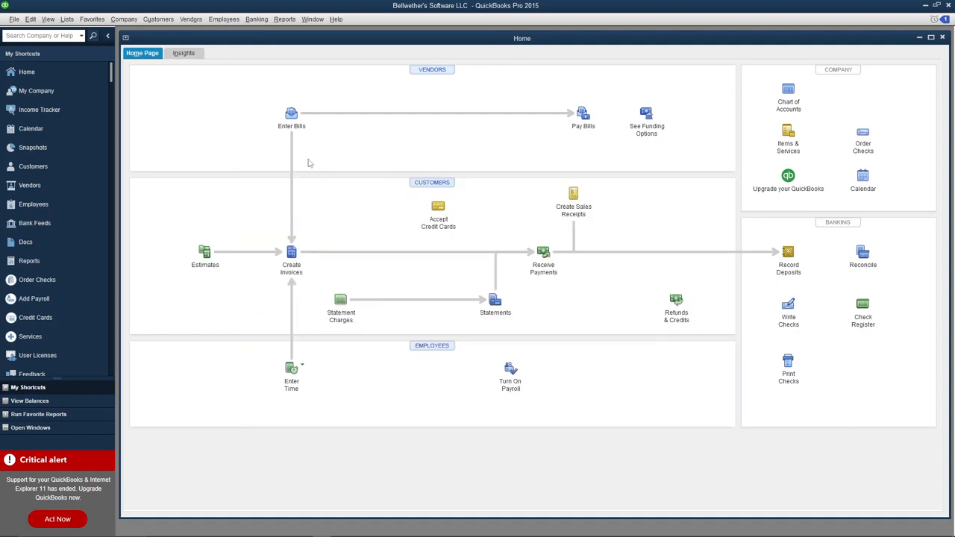
pyautogui.click(53, 183)
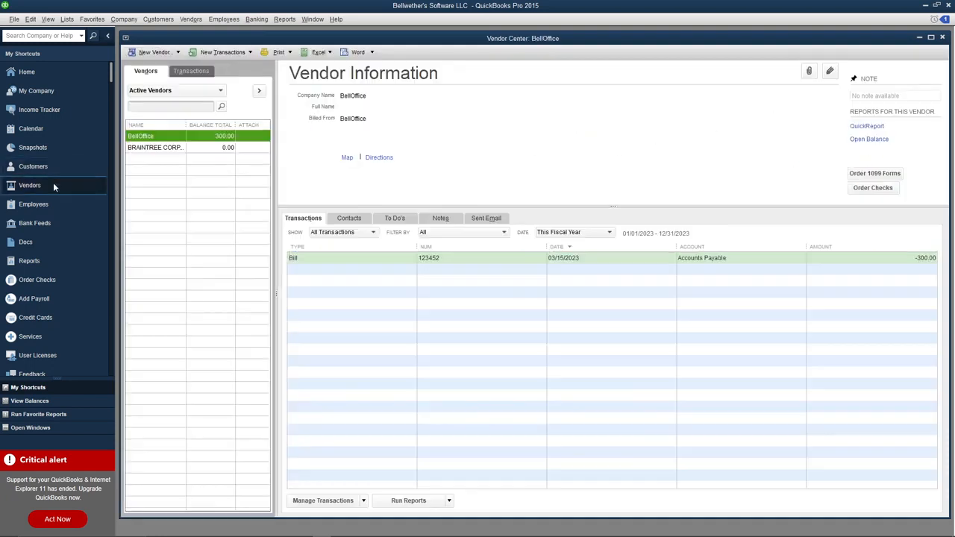
# Compare the vendor details and transactions of BellOffice and BRAINTREE CORP
pyautogui.click(158, 148)
pyautogui.click(151, 138)
pyautogui.click(152, 149)
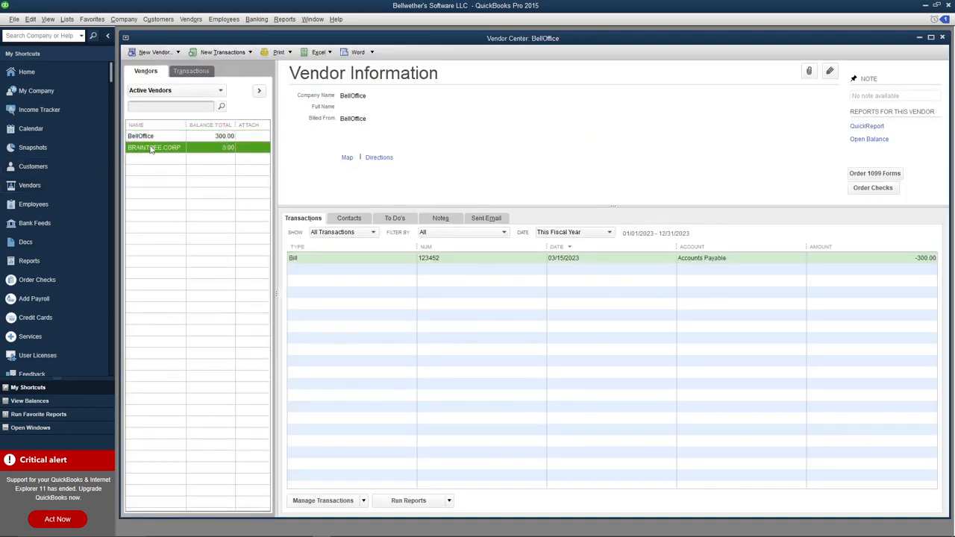
pyautogui.click(156, 137)
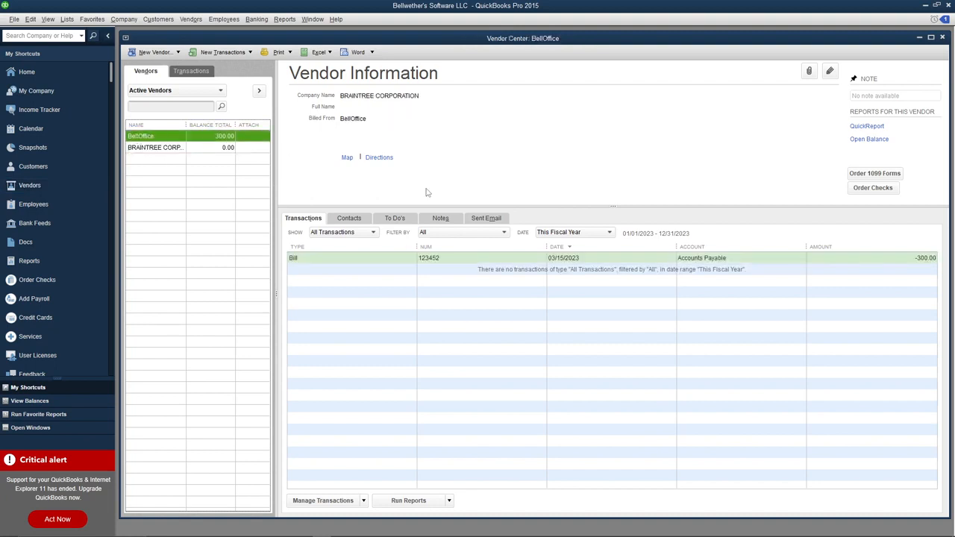
pyautogui.click(159, 148)
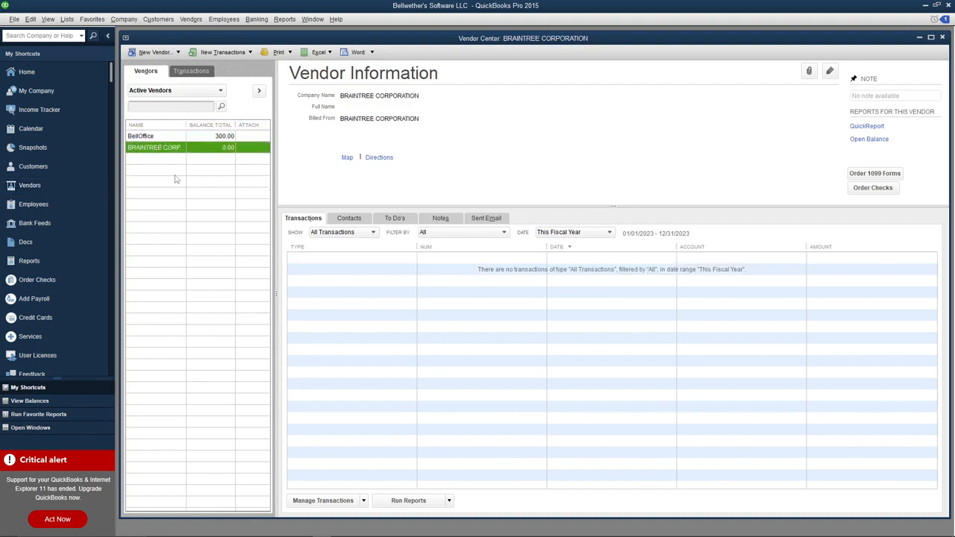
# Cancel a new vendor form, confirm BellOffice's 300.00 bill dated 03/15/2023, and minimize QuickBooks
pyautogui.click(155, 52)
pyautogui.click(149, 65)
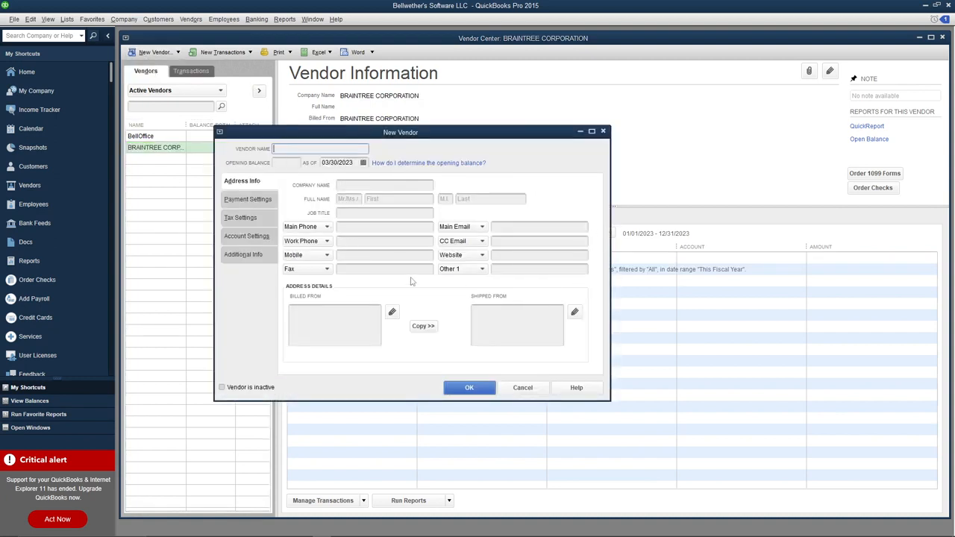
pyautogui.click(530, 388)
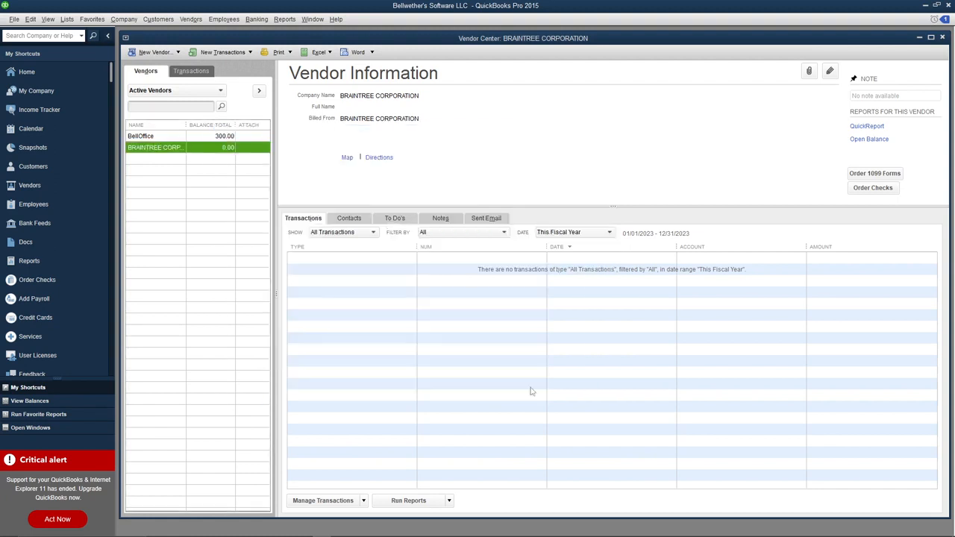
pyautogui.click(169, 137)
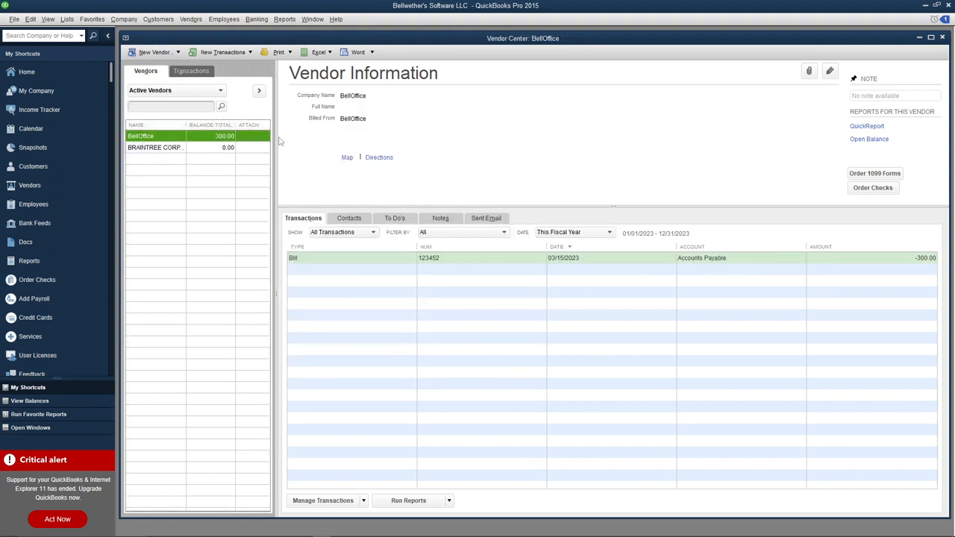
pyautogui.click(924, 5)
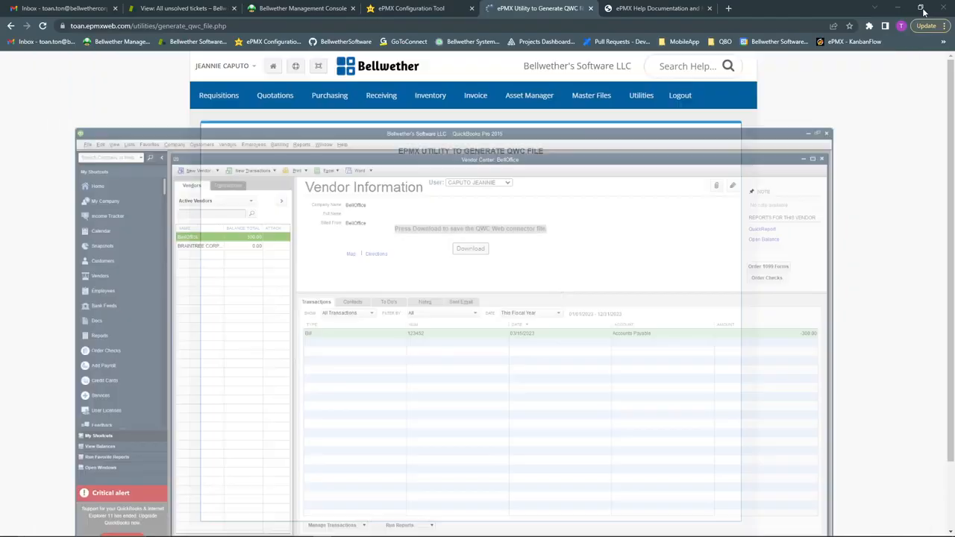
# On Utilities > Push, keep Bellwether's Software LLC, tick Vendors and save the push
pyautogui.click(665, 237)
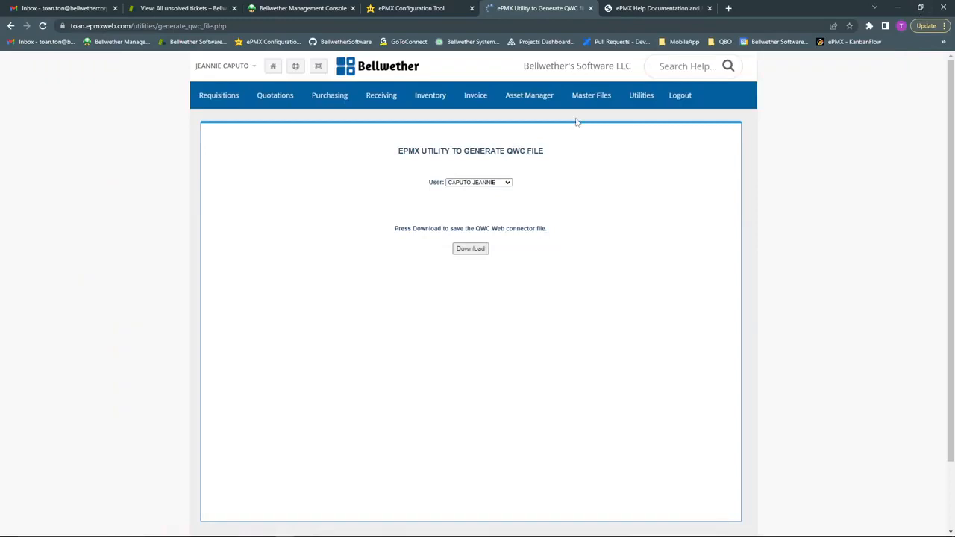
pyautogui.click(641, 96)
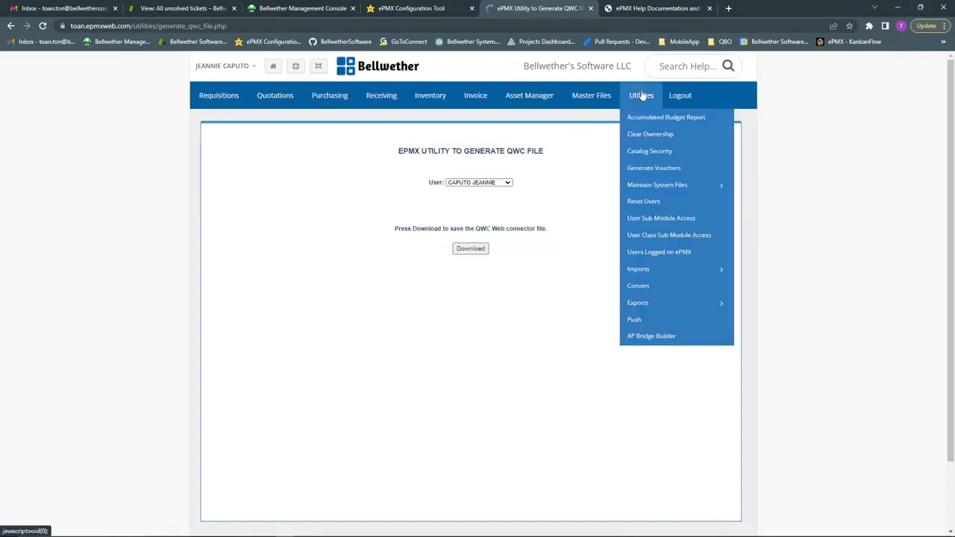
pyautogui.click(658, 321)
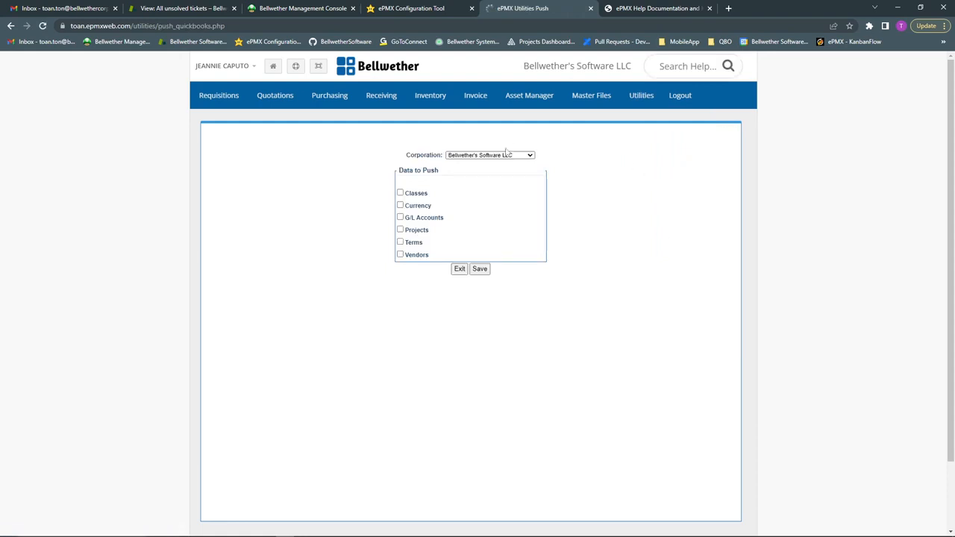
pyautogui.click(475, 155)
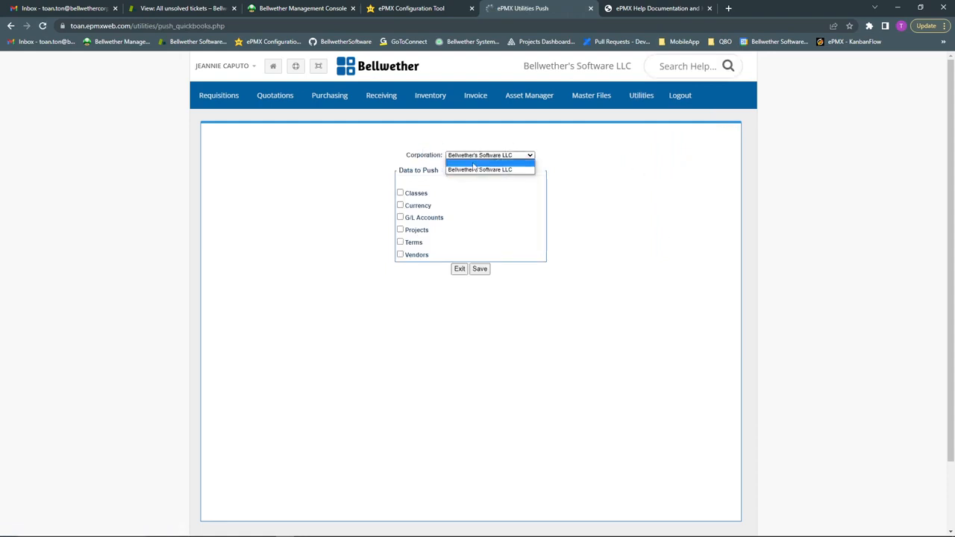
pyautogui.click(470, 173)
pyautogui.click(449, 135)
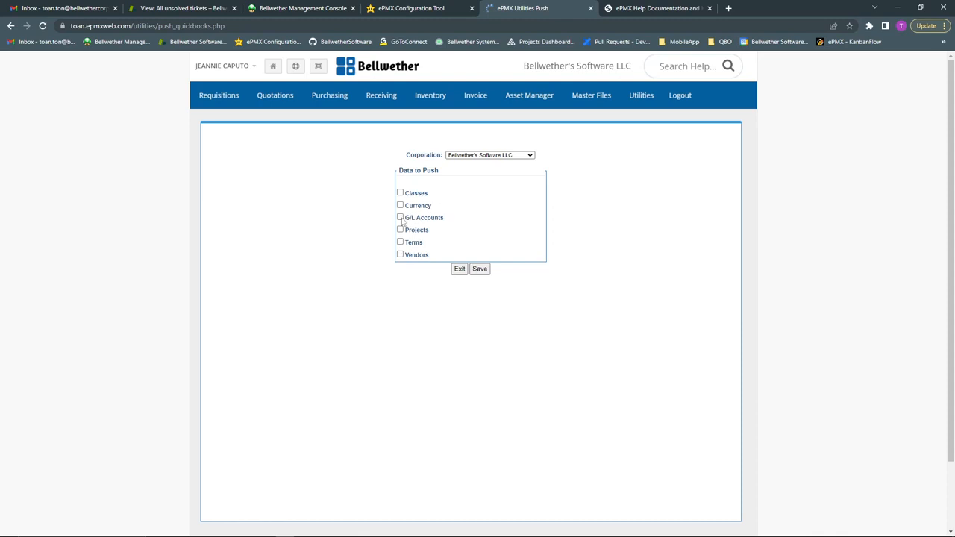
pyautogui.click(400, 255)
pyautogui.click(480, 273)
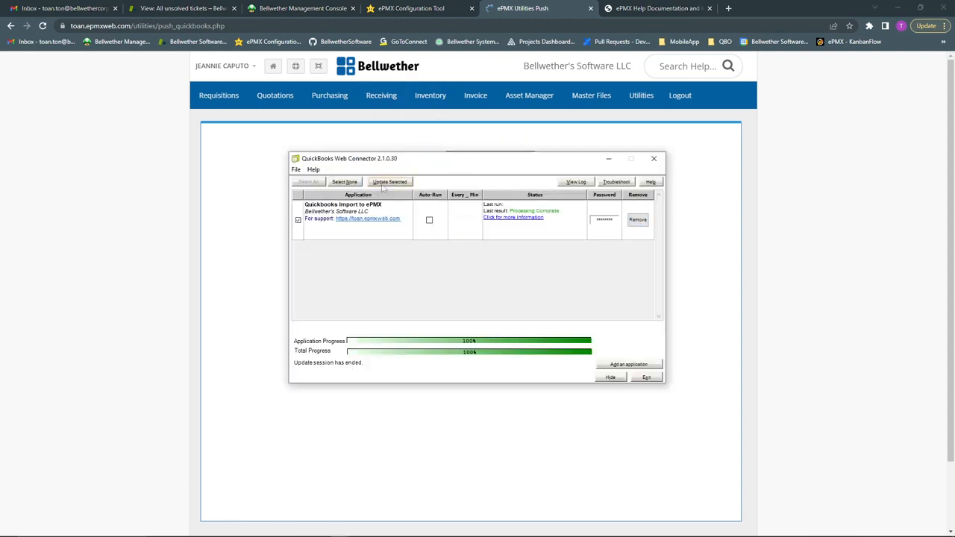
# Run Update Selected for the ePMX application to 100%, then return to Chrome
pyautogui.click(395, 183)
pyautogui.click(711, 182)
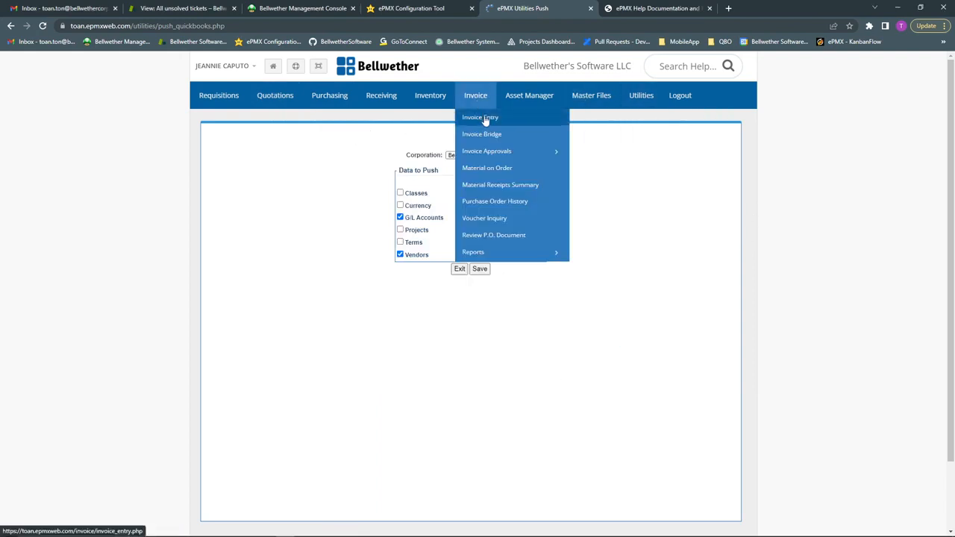
# Add a new invoice for BellOffice with invoice # 1234567 dated 03-30-2023
pyautogui.click(484, 120)
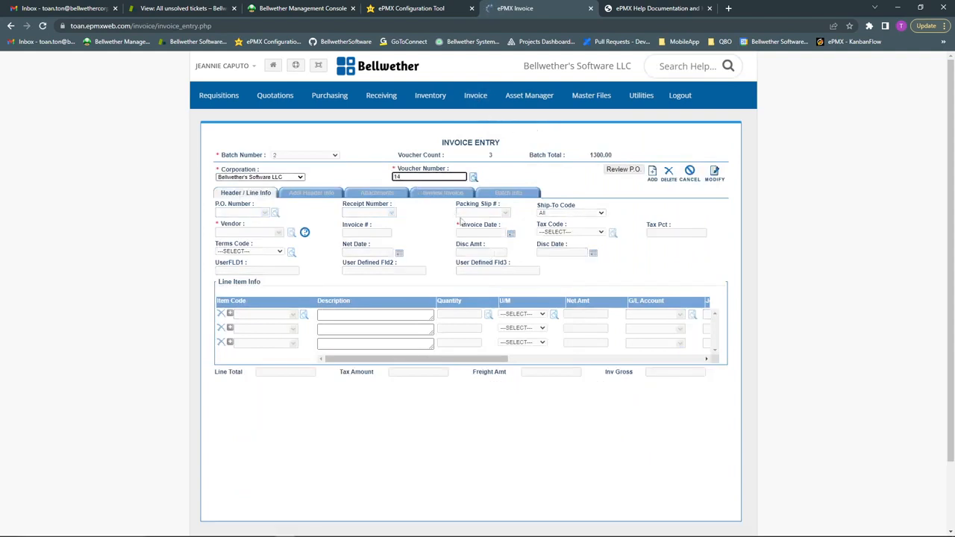
pyautogui.click(652, 173)
pyautogui.click(254, 233)
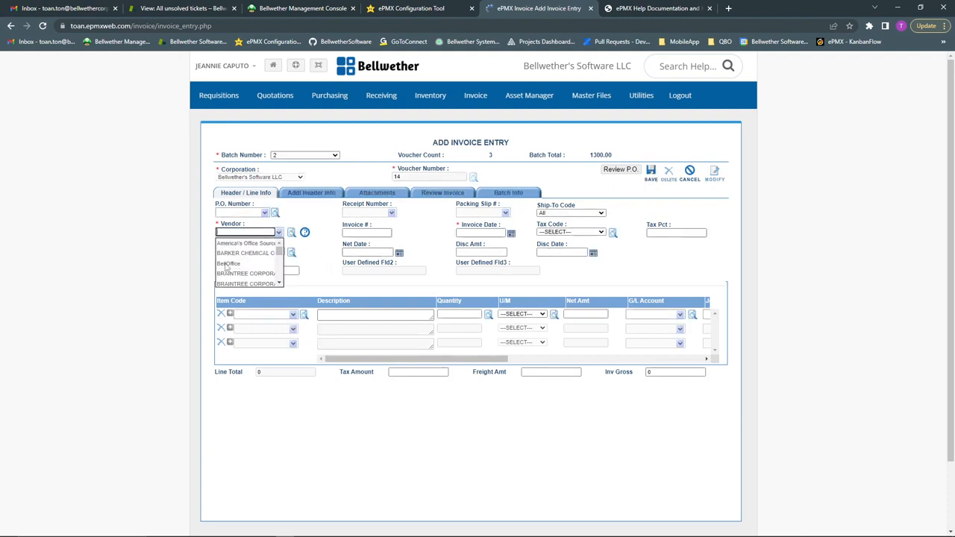
pyautogui.click(228, 264)
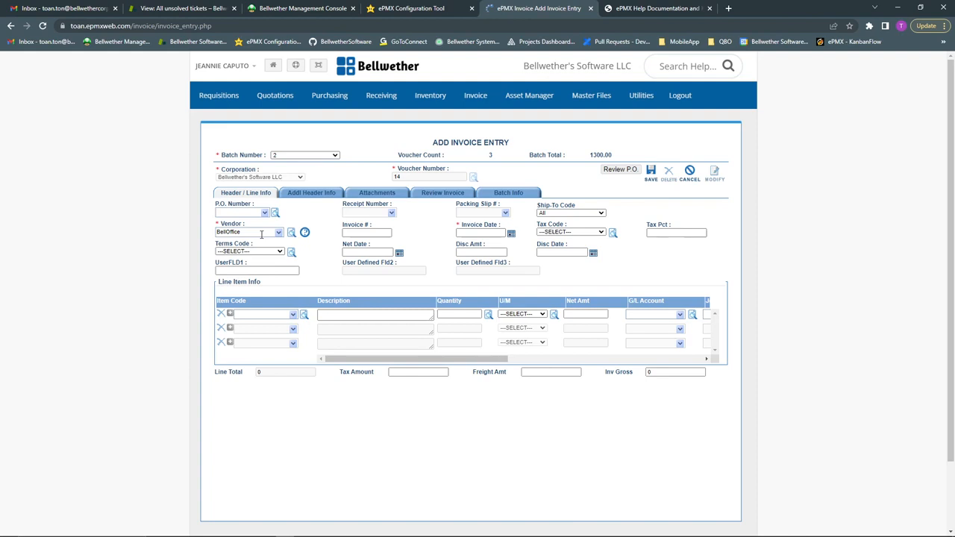
pyautogui.click(357, 232)
pyautogui.write('1234567')
pyautogui.click(510, 233)
pyautogui.click(529, 288)
# Set the net date to 03-31-2023 and the discount date to 04-01-2023
pyautogui.click(399, 253)
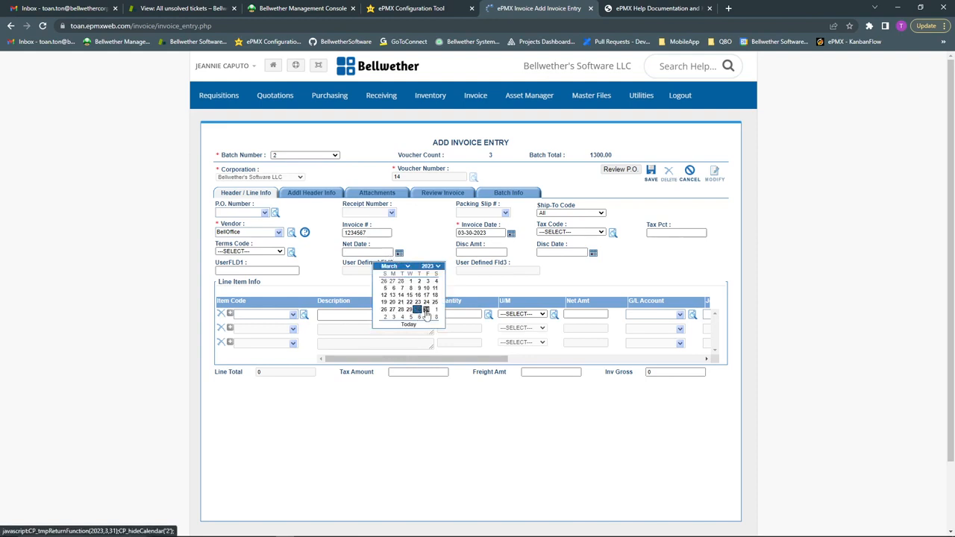
pyautogui.click(426, 309)
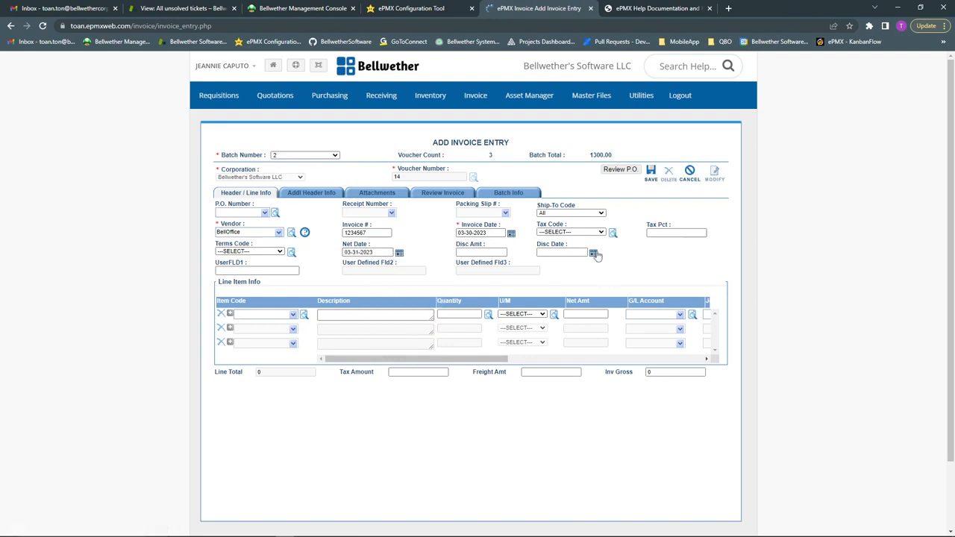
pyautogui.click(593, 253)
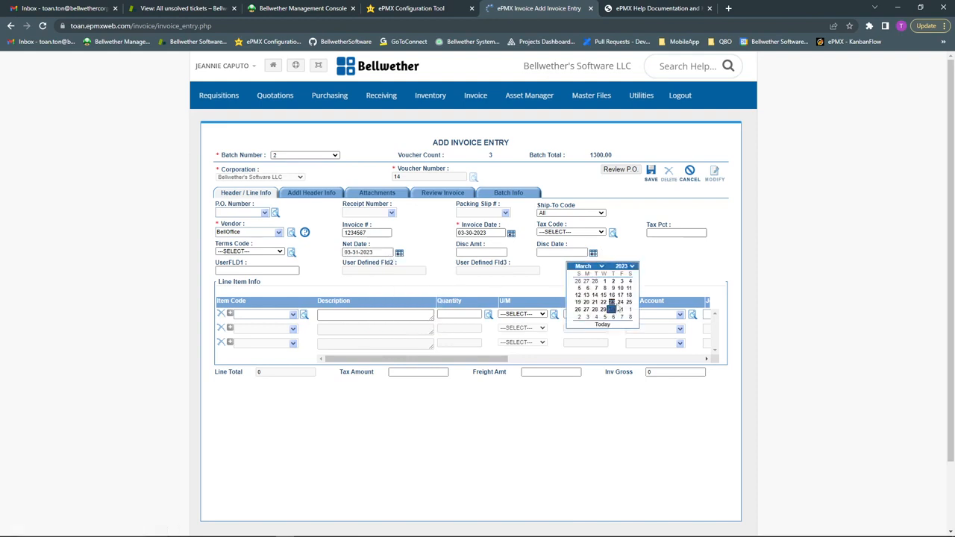
pyautogui.click(631, 311)
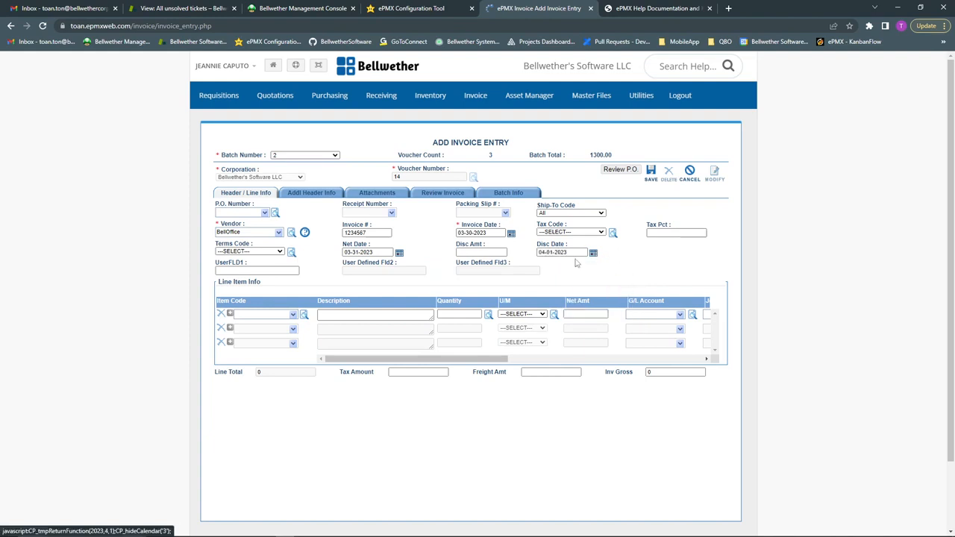
# Set the tax percentage to 3.00, leaving the payment terms unchanged
pyautogui.click(668, 237)
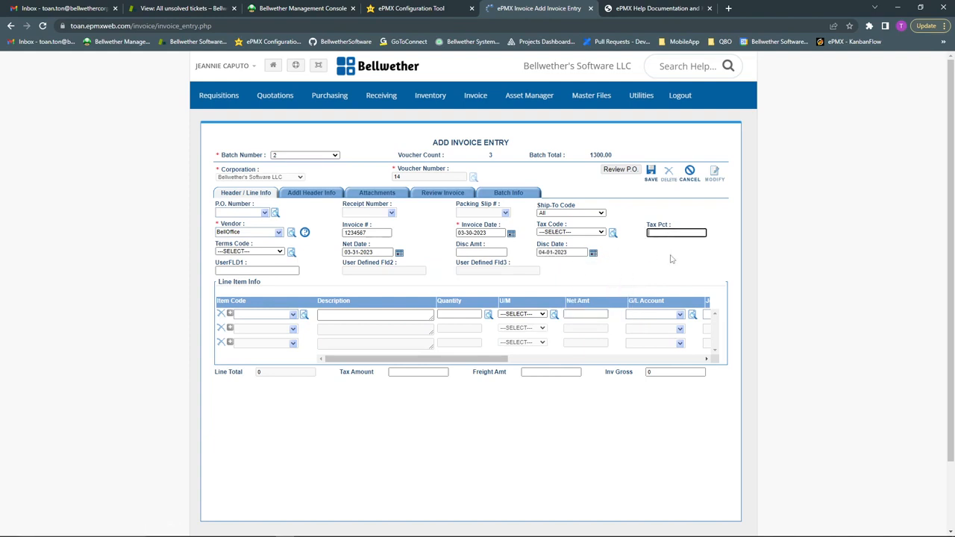
pyautogui.click(663, 265)
pyautogui.click(246, 270)
pyautogui.click(280, 251)
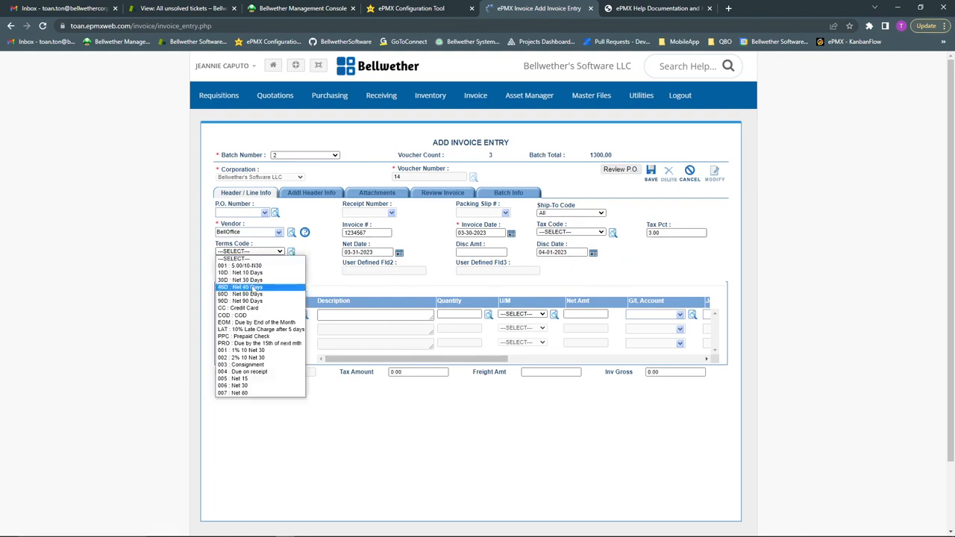
pyautogui.click(314, 270)
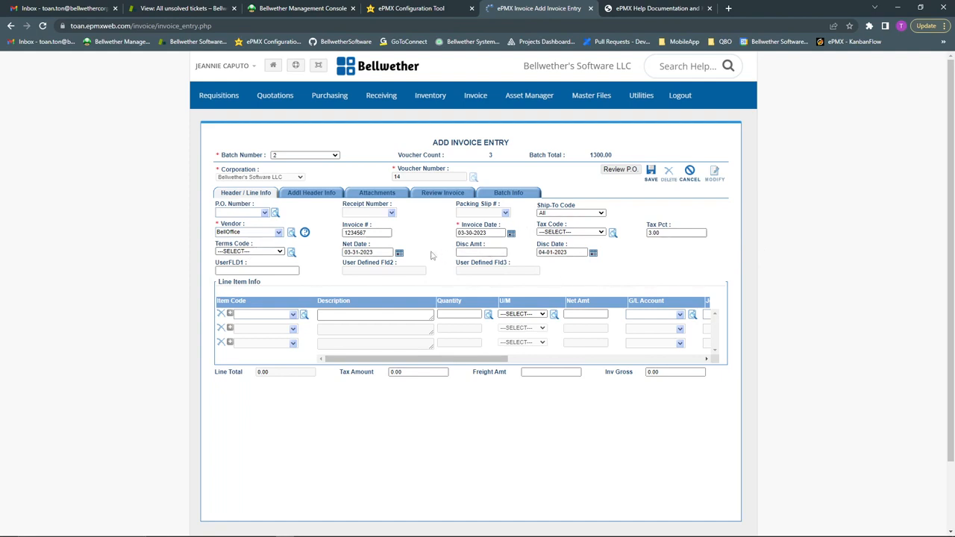
pyautogui.click(260, 313)
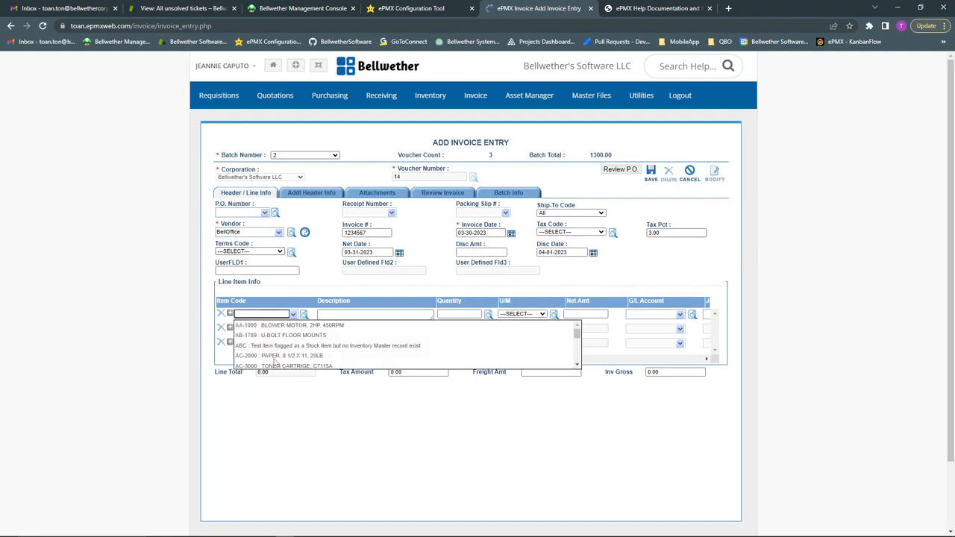
# Fill line one with item AC-2000 PAPER, quantity 100, net amount 600.00
pyautogui.click(274, 358)
pyautogui.write('1')
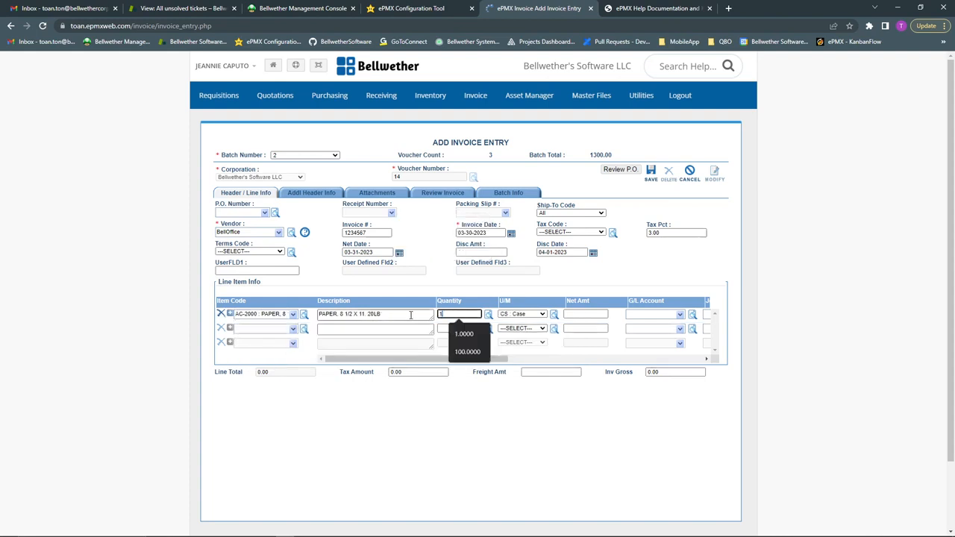
pyautogui.write('00')
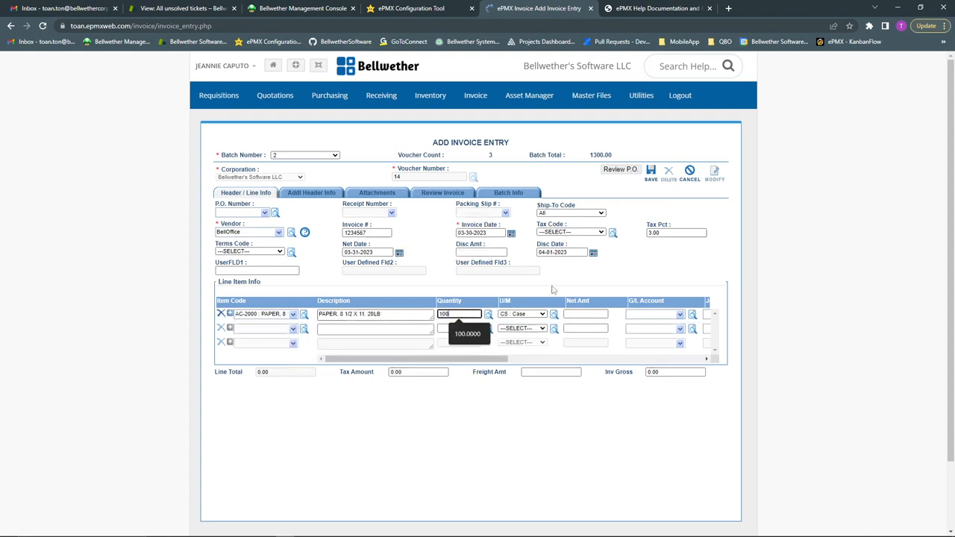
pyautogui.click(553, 288)
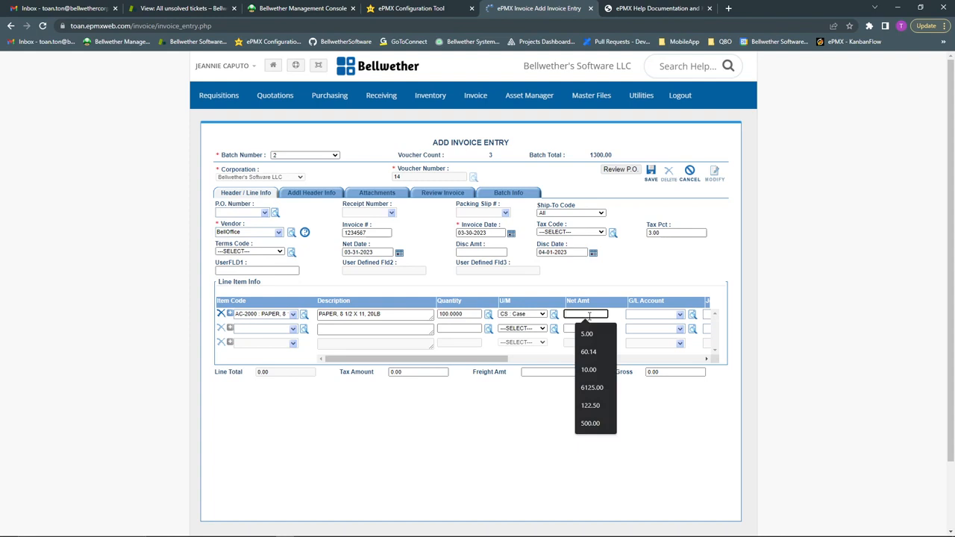
pyautogui.write('600')
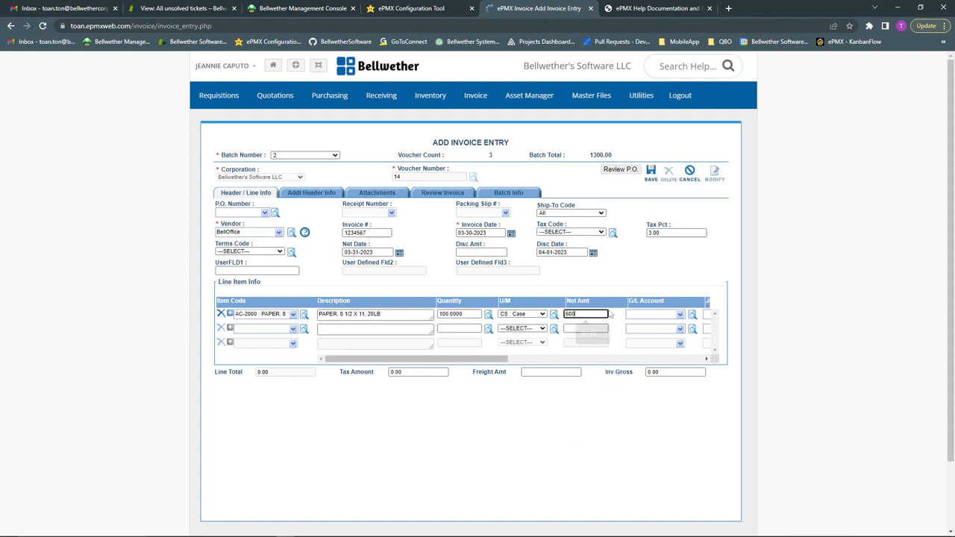
pyautogui.click(660, 313)
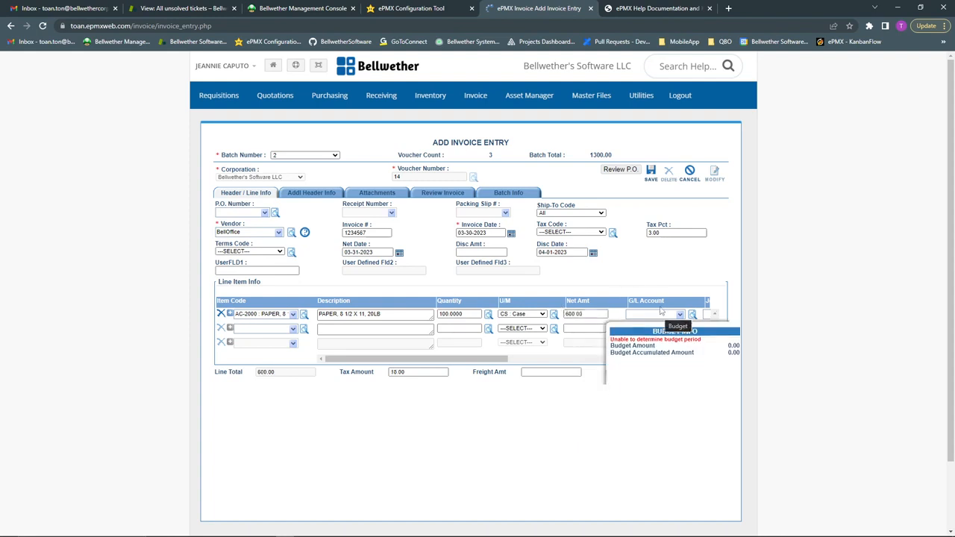
pyautogui.click(526, 359)
pyautogui.moveTo(527, 362); pyautogui.dragTo(523, 361)
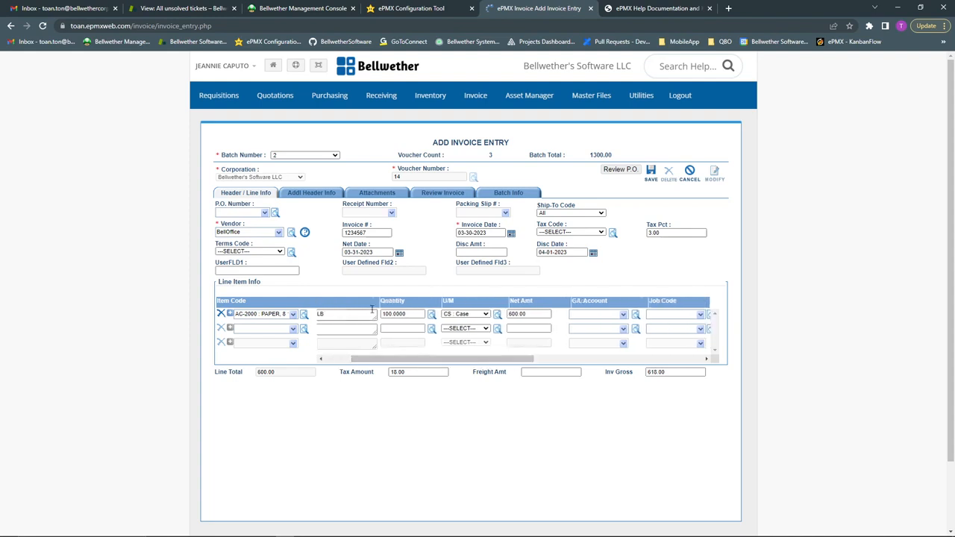
# Browse line one's G/L account list toward Utilities
pyautogui.click(588, 314)
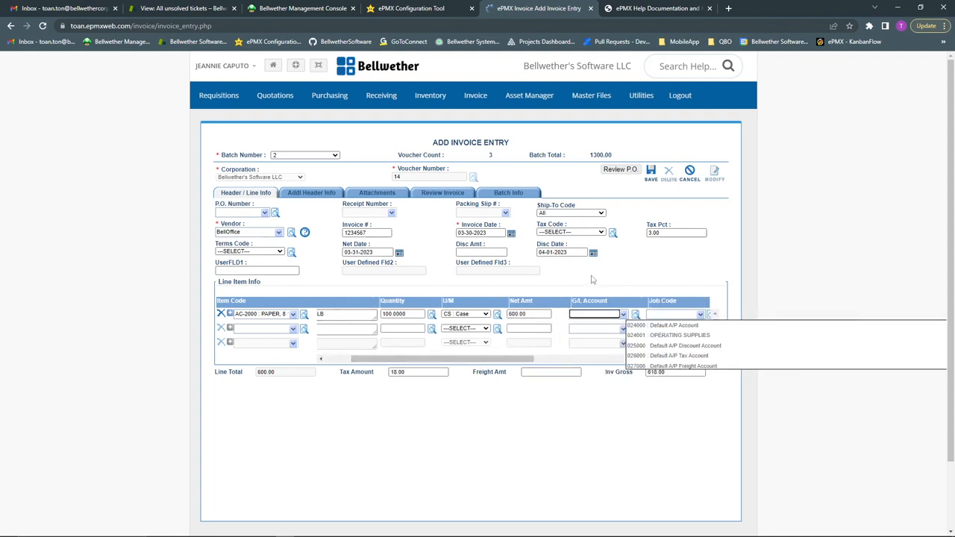
pyautogui.scroll(-10, 686, 345)
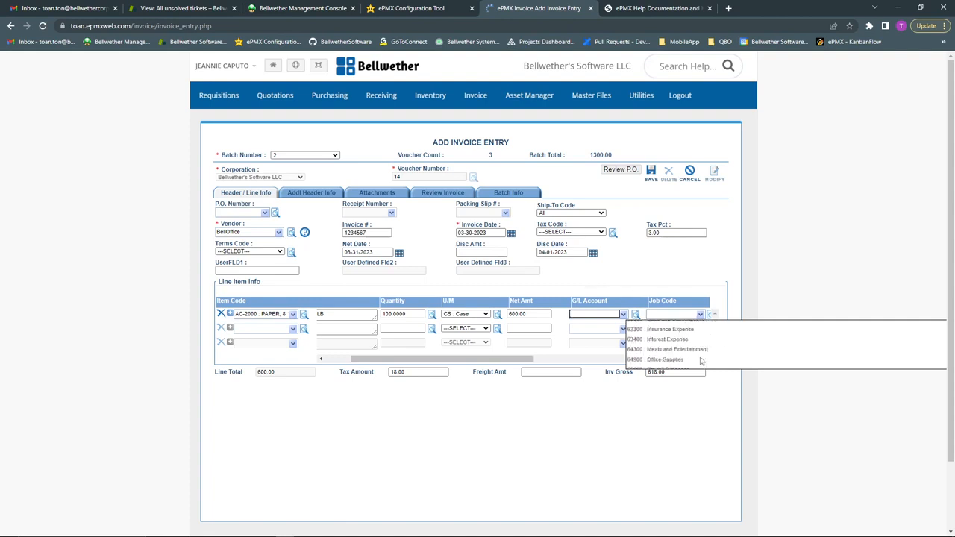
pyautogui.scroll(-5, 701, 360)
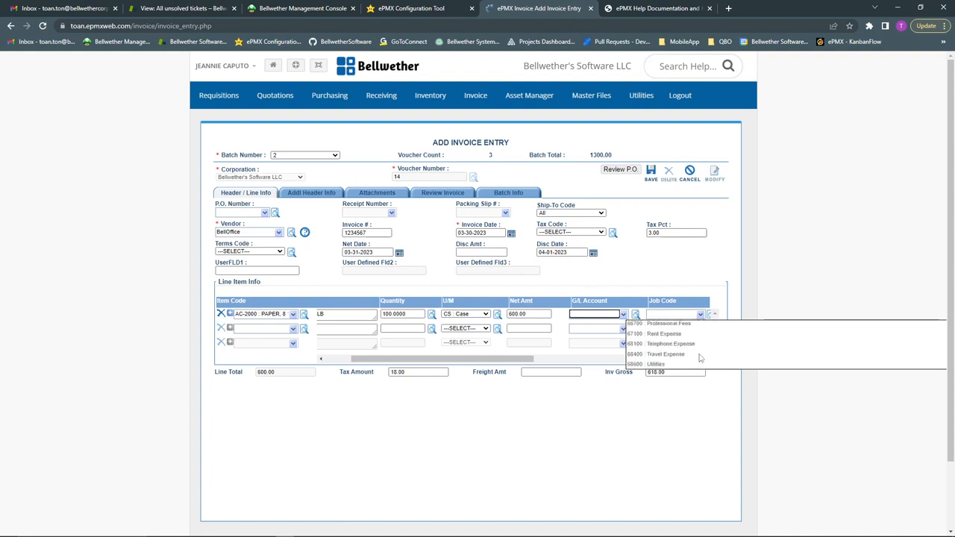
pyautogui.scroll(3, 699, 358)
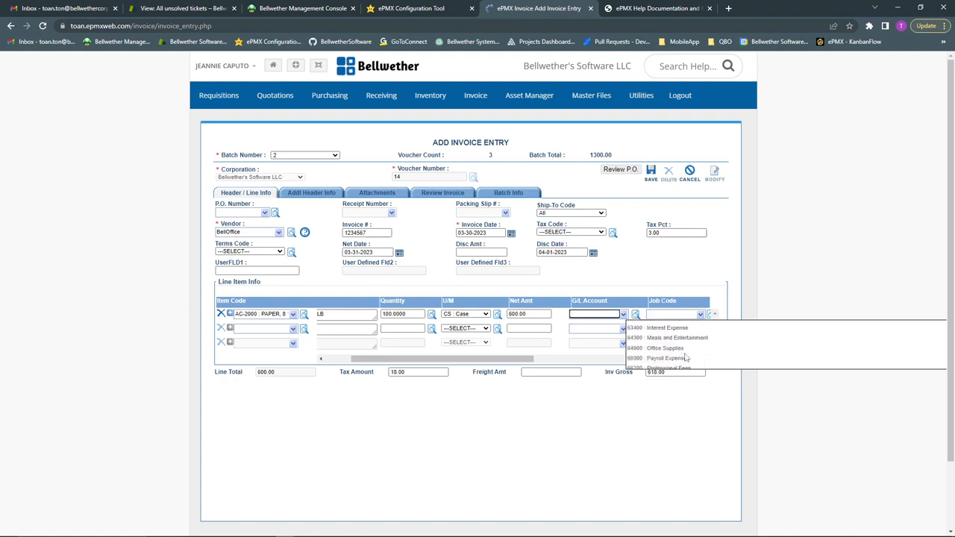
pyautogui.scroll(-3, 684, 358)
pyautogui.scroll(-2, 685, 354)
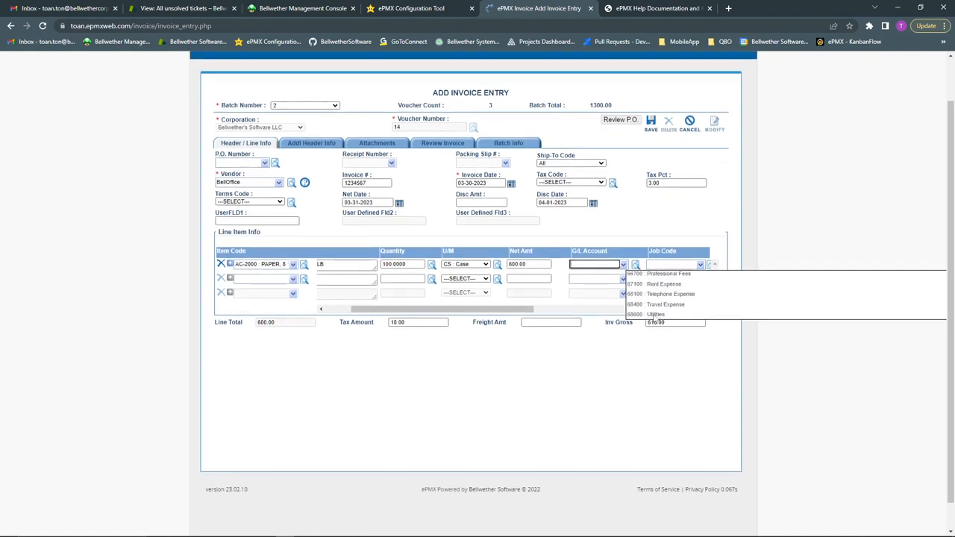
# Charge line one to 68600 Utilities and verify Utilities in QuickBooks' Chart of Accounts
pyautogui.click(653, 314)
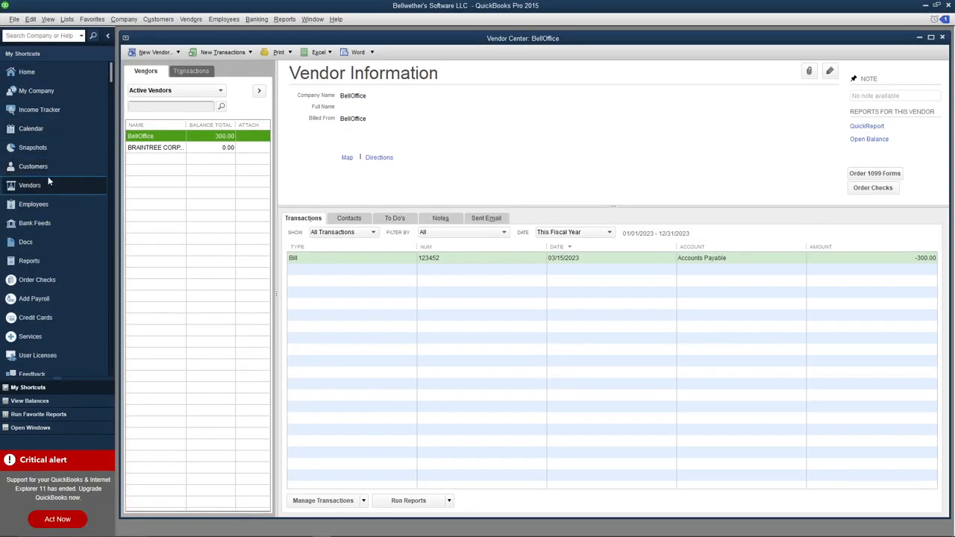
pyautogui.click(44, 74)
pyautogui.click(788, 93)
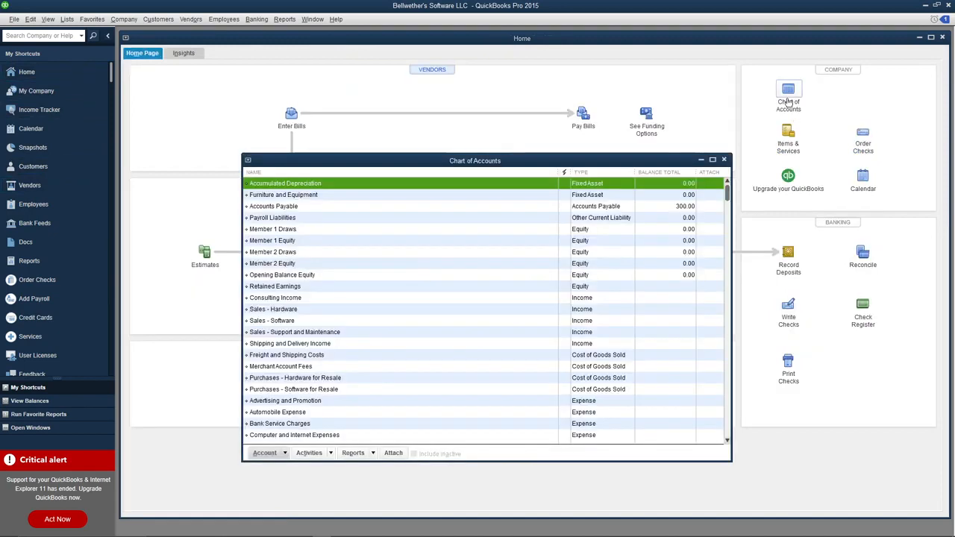
pyautogui.scroll(-8, 448, 351)
pyautogui.click(287, 425)
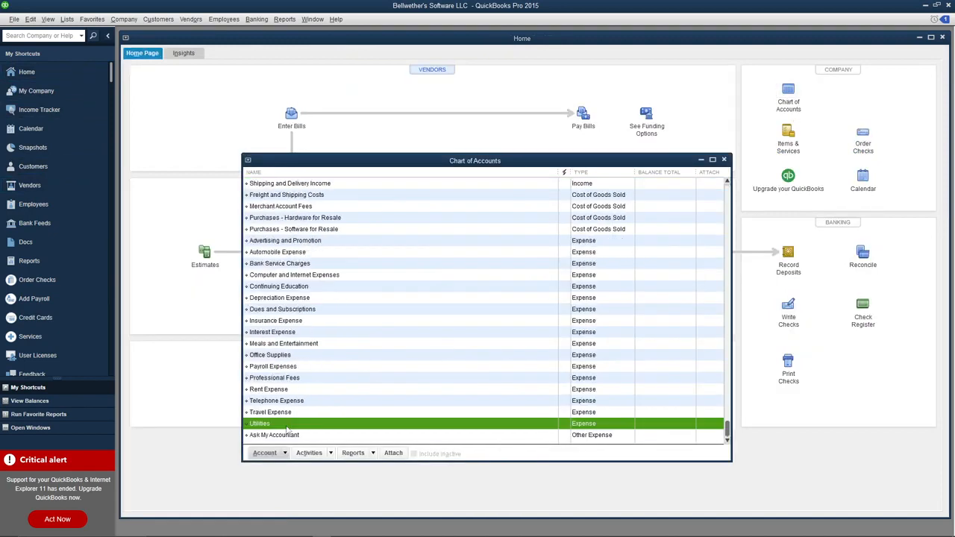
pyautogui.click(723, 160)
pyautogui.click(925, 7)
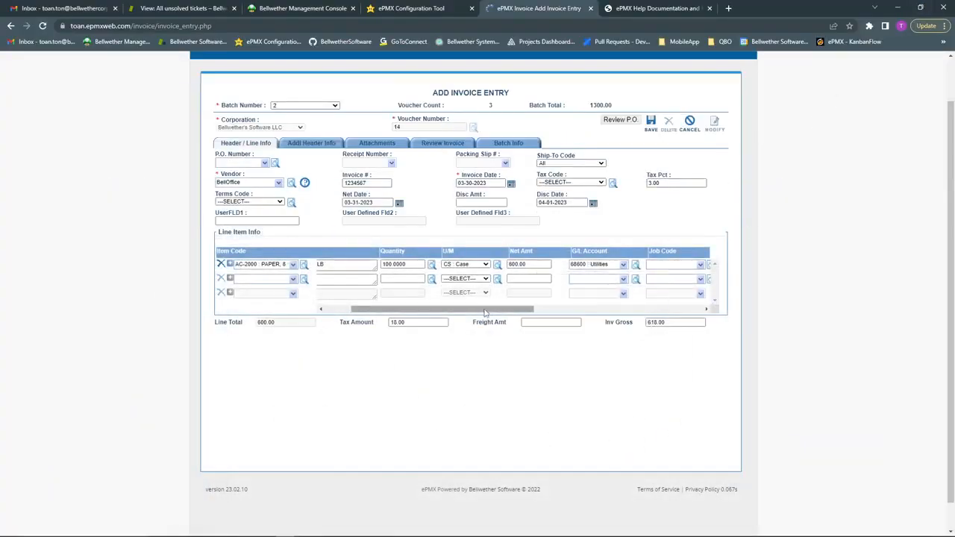
# Add line two with AE-3000 150 watt bulbs, quantity 5, net amount 50.00
pyautogui.moveTo(487, 311)
pyautogui.mouseDown()
pyautogui.moveTo(467, 310)
pyautogui.moveTo(581, 311)
pyautogui.moveTo(482, 310)
pyautogui.mouseUp()
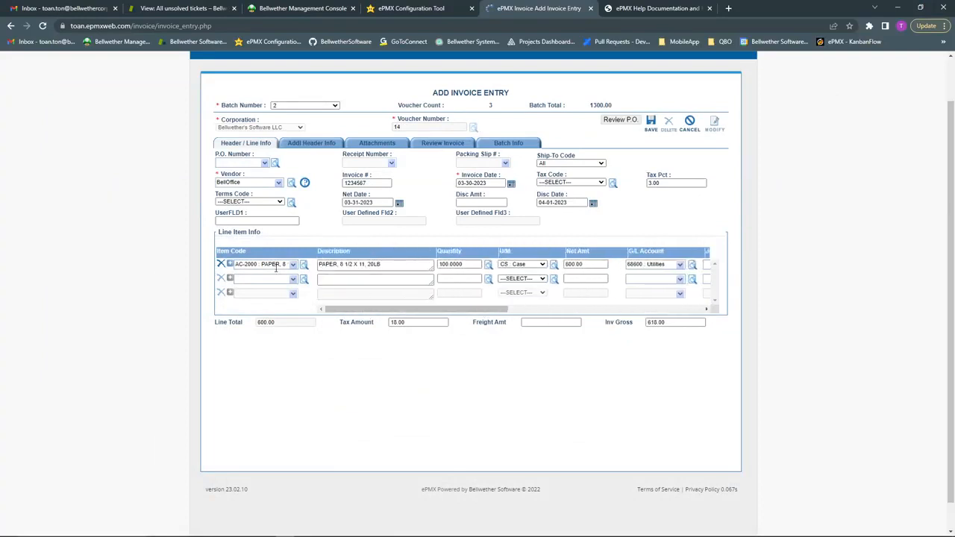
pyautogui.click(268, 278)
pyautogui.scroll(-2, 283, 313)
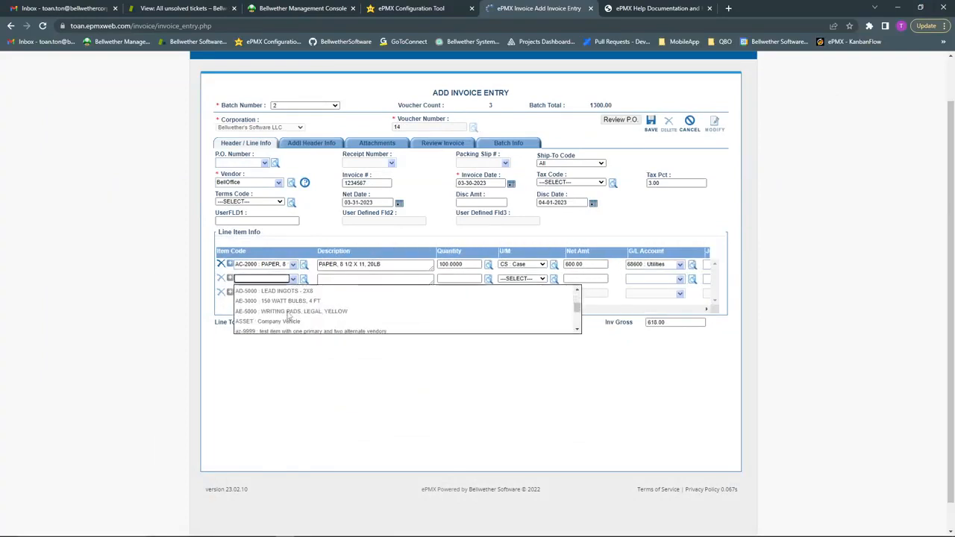
pyautogui.click(287, 302)
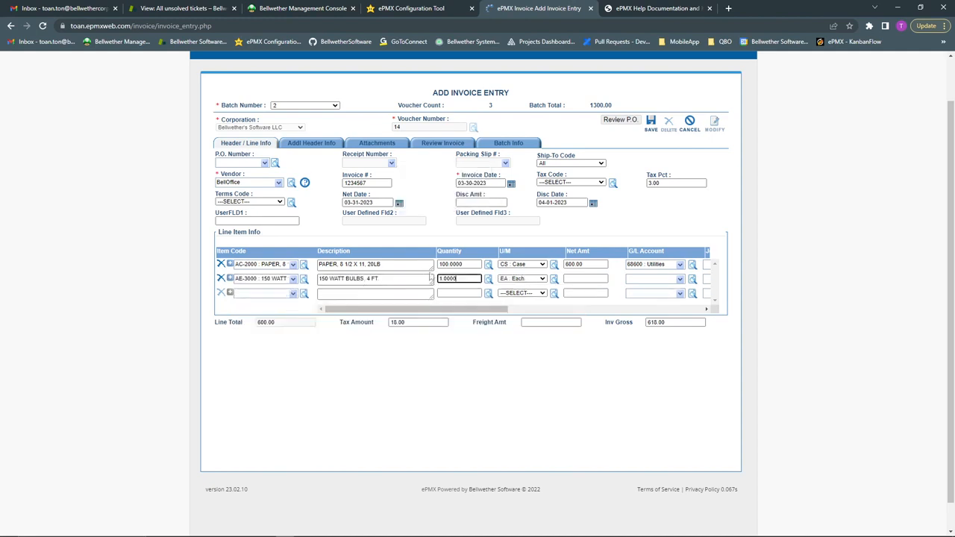
pyautogui.write('5')
pyautogui.click(585, 279)
pyautogui.write('50')
pyautogui.click(816, 294)
# Charge line two to 68600 Utilities, bringing the gross to 669.50
pyautogui.click(653, 279)
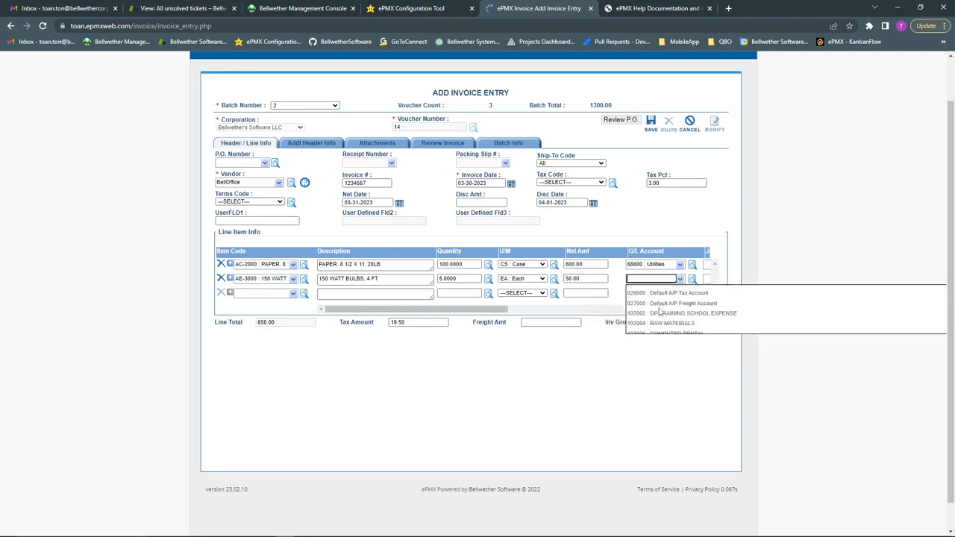
pyautogui.scroll(-3, 661, 313)
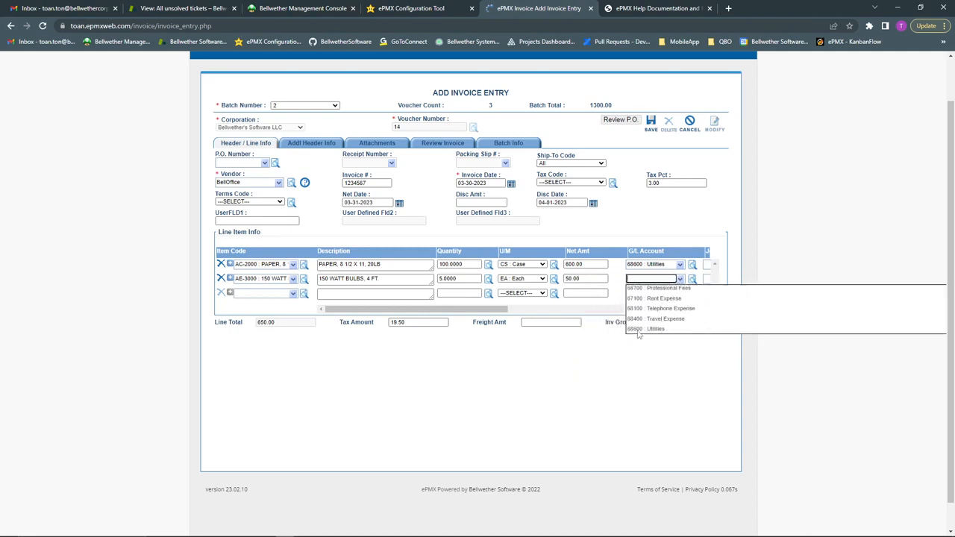
pyautogui.click(637, 329)
pyautogui.moveTo(448, 309); pyautogui.dragTo(347, 310)
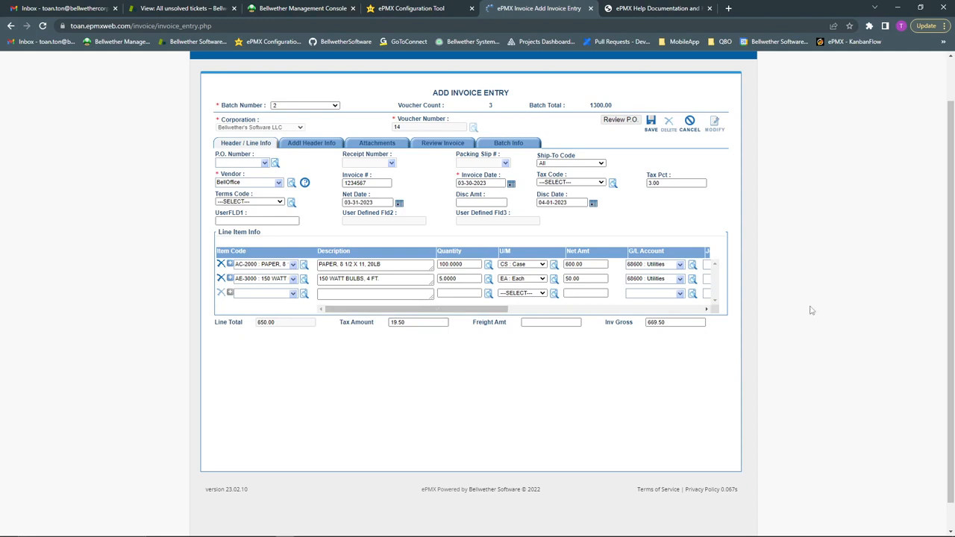
pyautogui.scroll(2, 810, 284)
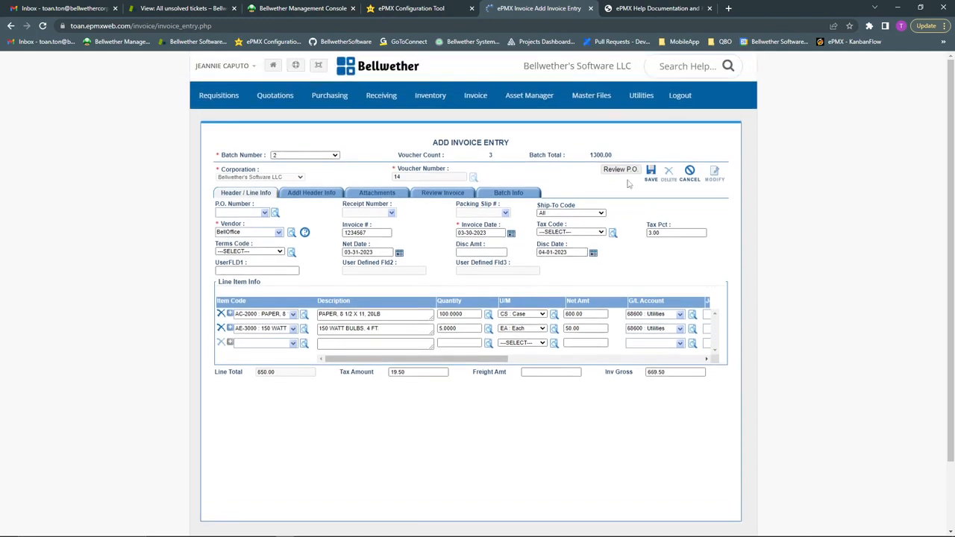
# Save the invoice and choose Bellwether's Software LLC in the Invoice Bridge
pyautogui.click(650, 173)
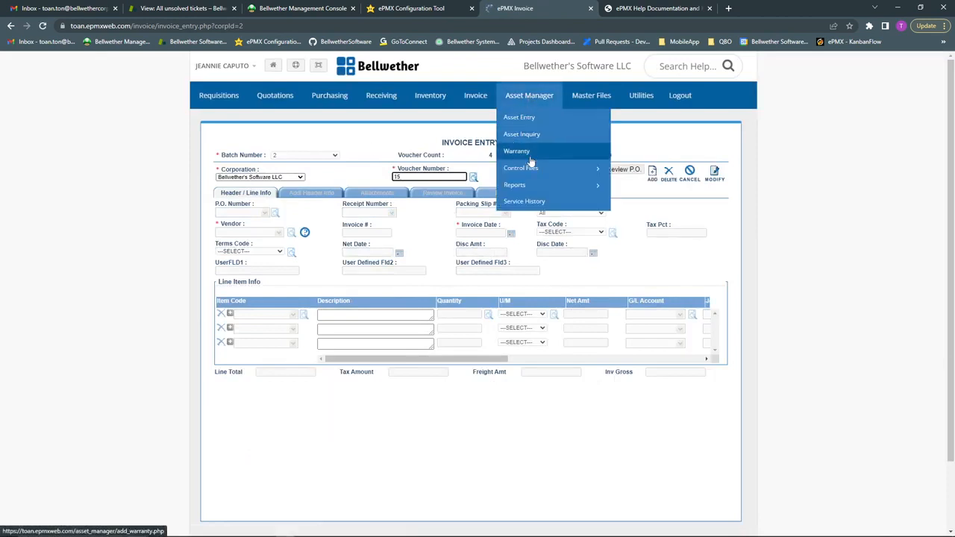
pyautogui.moveTo(477, 97)
pyautogui.click(494, 140)
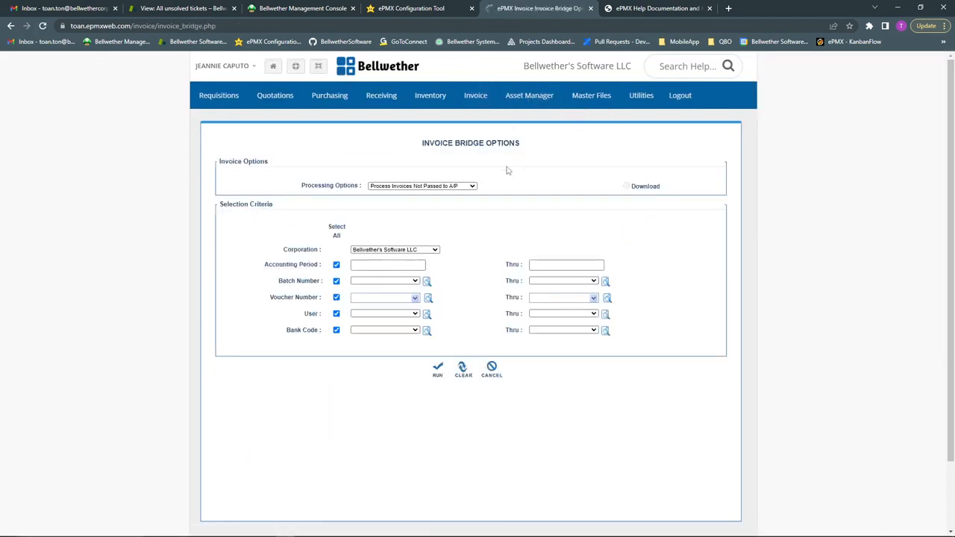
pyautogui.click(381, 251)
pyautogui.click(383, 279)
# Run the invoice bridge for voucher numbers 14 through 14 only
pyautogui.click(363, 299)
pyautogui.click(363, 298)
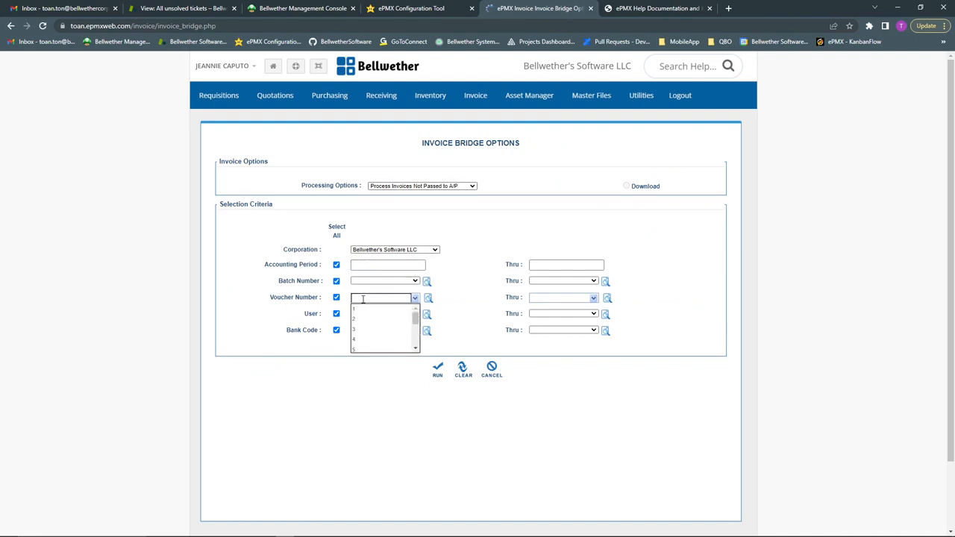
pyautogui.write('14')
pyautogui.click(383, 313)
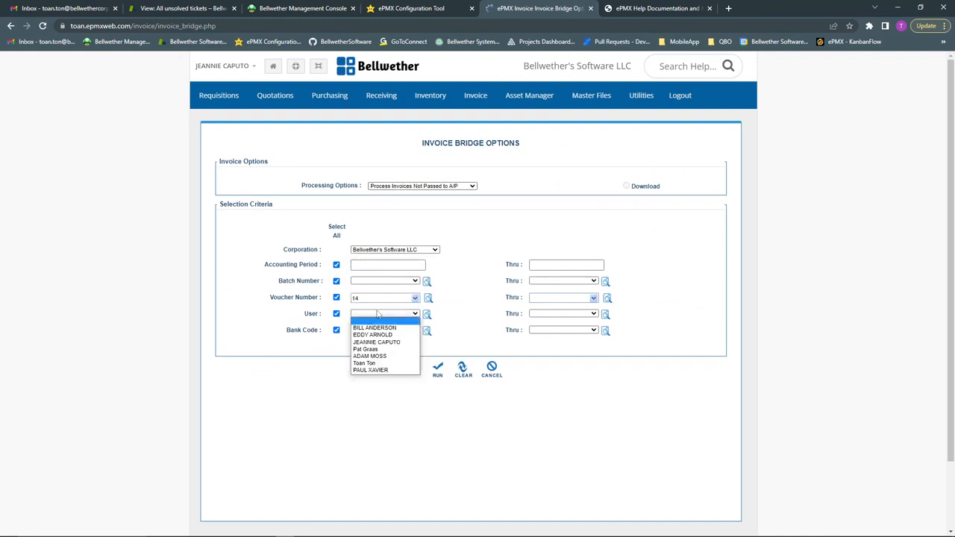
pyautogui.click(392, 299)
pyautogui.click(588, 296)
pyautogui.write('14')
pyautogui.click(752, 235)
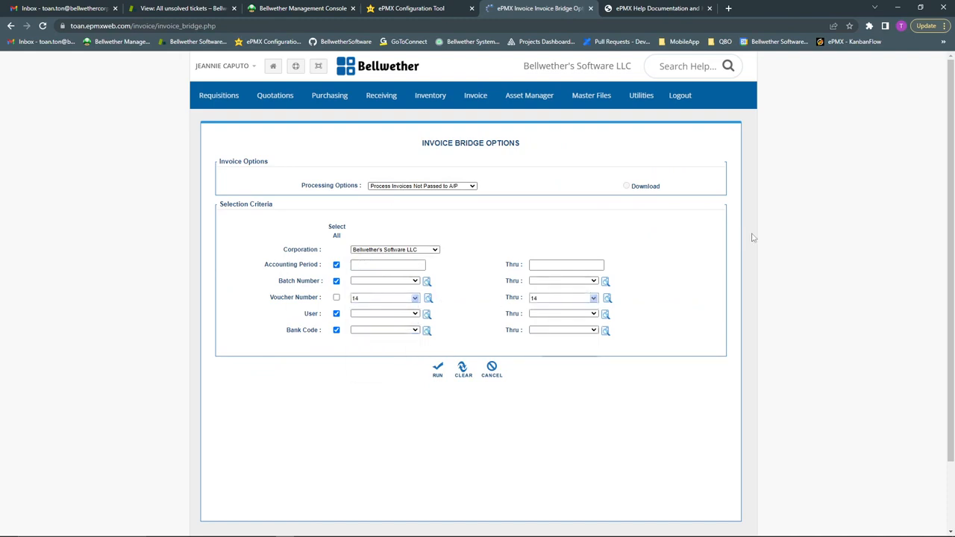
pyautogui.click(438, 370)
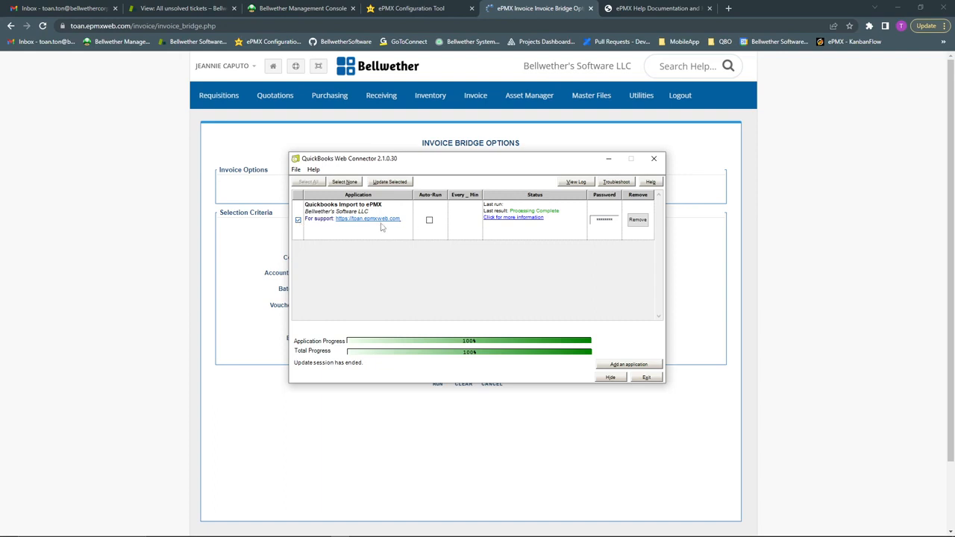
# Run the Web Connector update to carry voucher 14 into QuickBooks, then switch to QuickBooks Pro
pyautogui.click(393, 182)
pyautogui.click(781, 267)
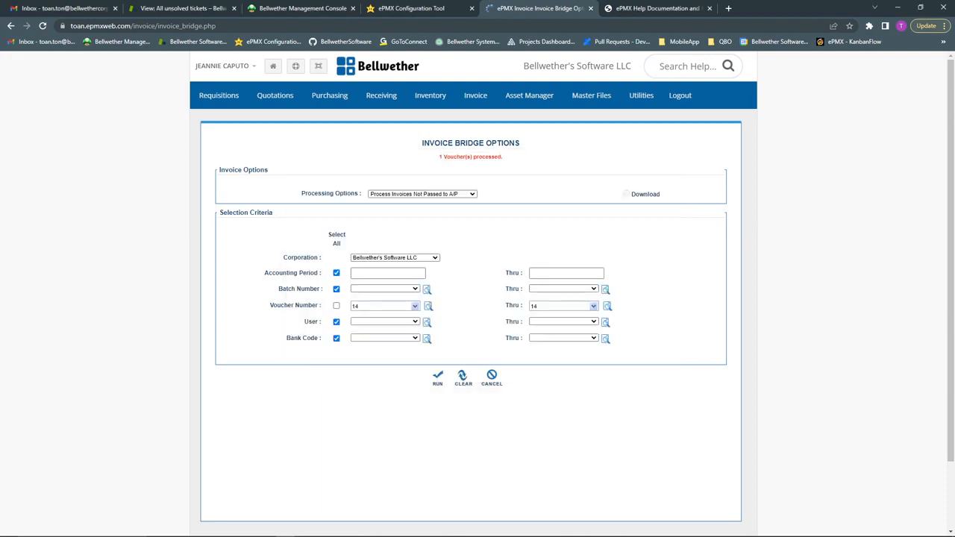
pyautogui.hotkey('alt', 'Tab')
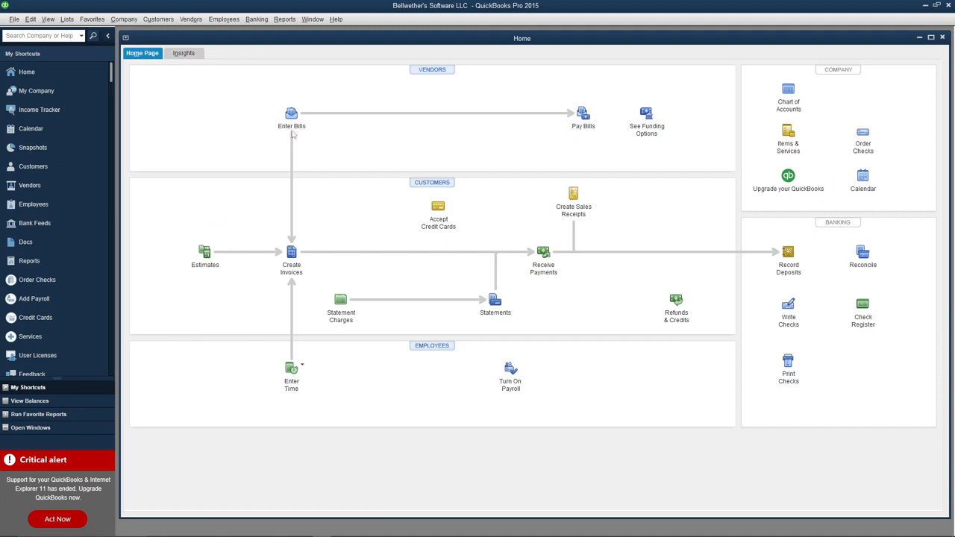
# Open BellOffice's bill 1234567 for 669.50 from the Vendor Center
pyautogui.click(59, 184)
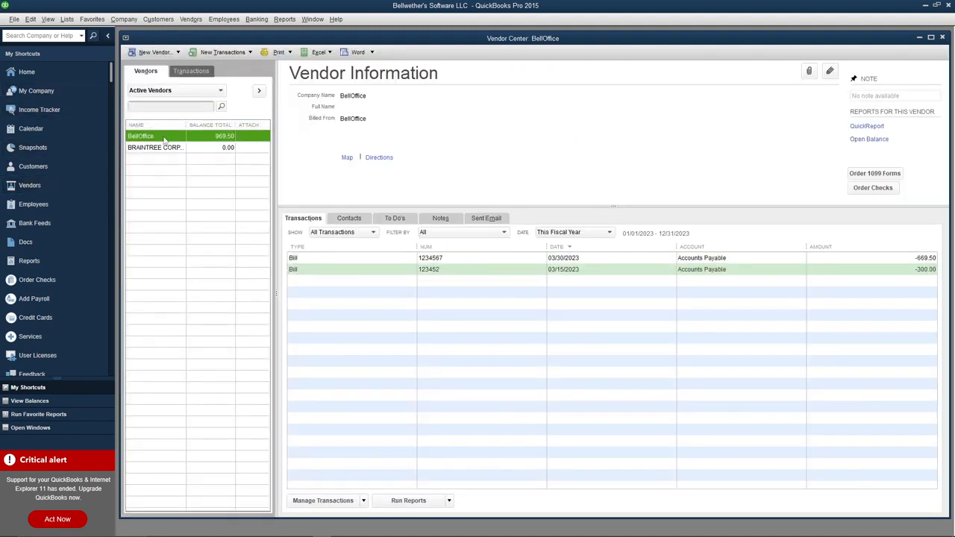
pyautogui.click(352, 259)
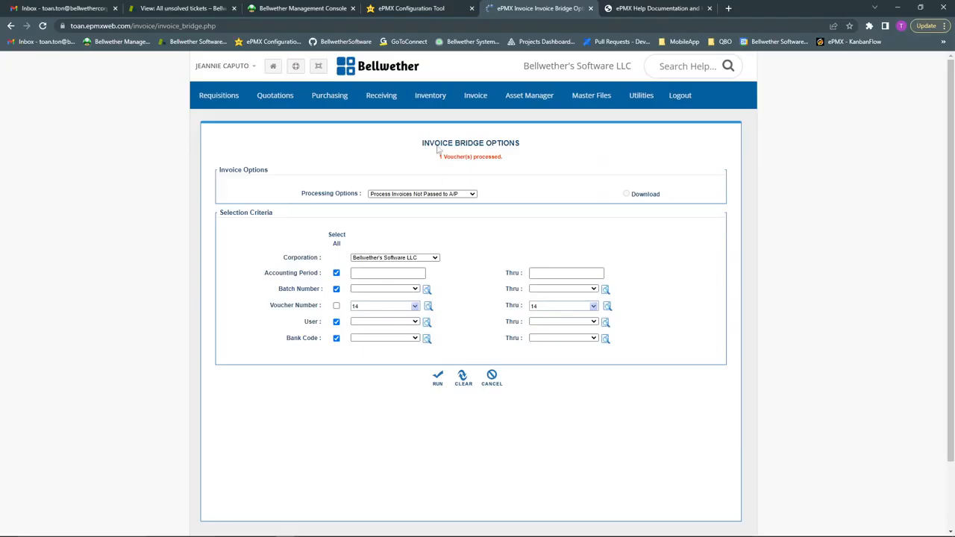
# Bring up ePMX's Invoice Entry form with blank voucher 15 in batch 2 and select a field
pyautogui.moveTo(458, 106)
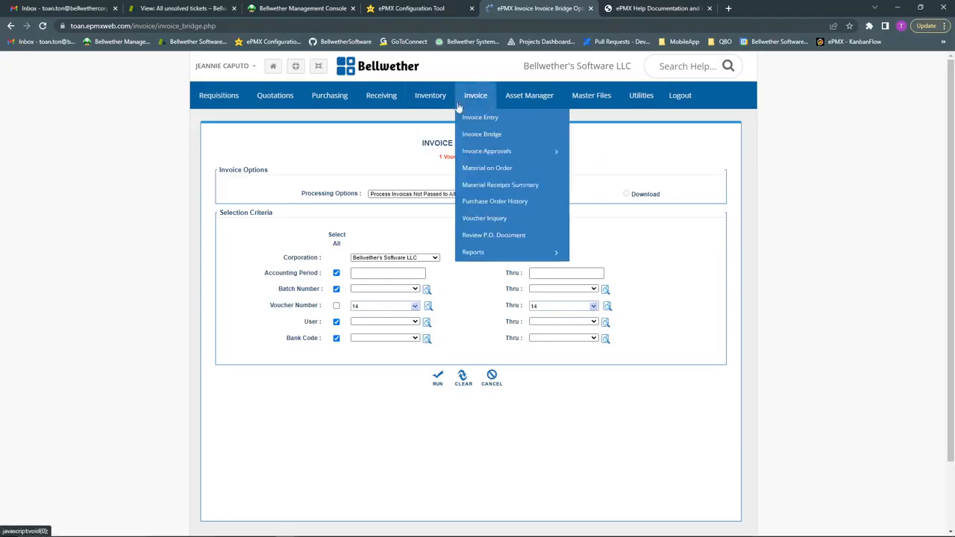
pyautogui.click(489, 118)
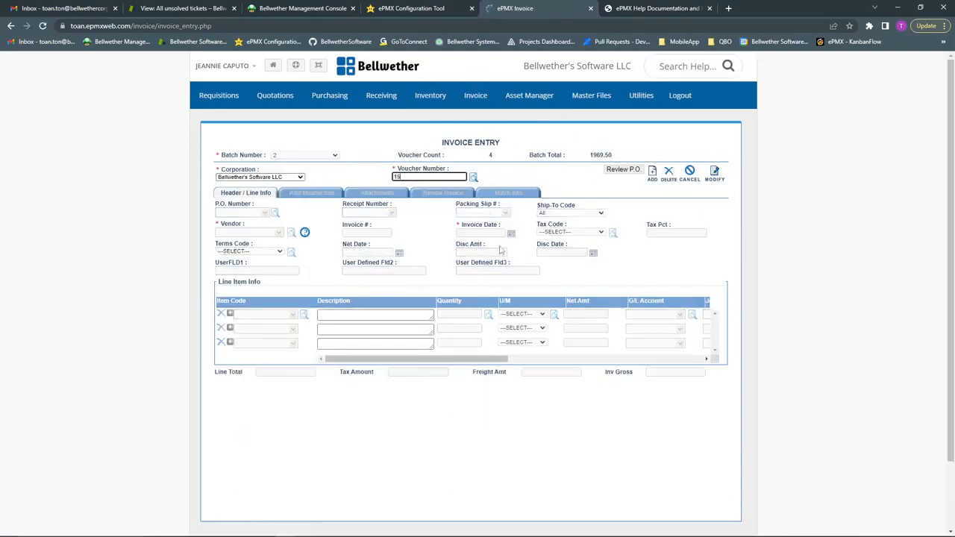
pyautogui.moveTo(371, 248)
pyautogui.mouseDown()
pyautogui.moveTo(341, 247)
pyautogui.moveTo(372, 246)
pyautogui.mouseUp()
pyautogui.click(345, 244)
pyautogui.click(372, 244)
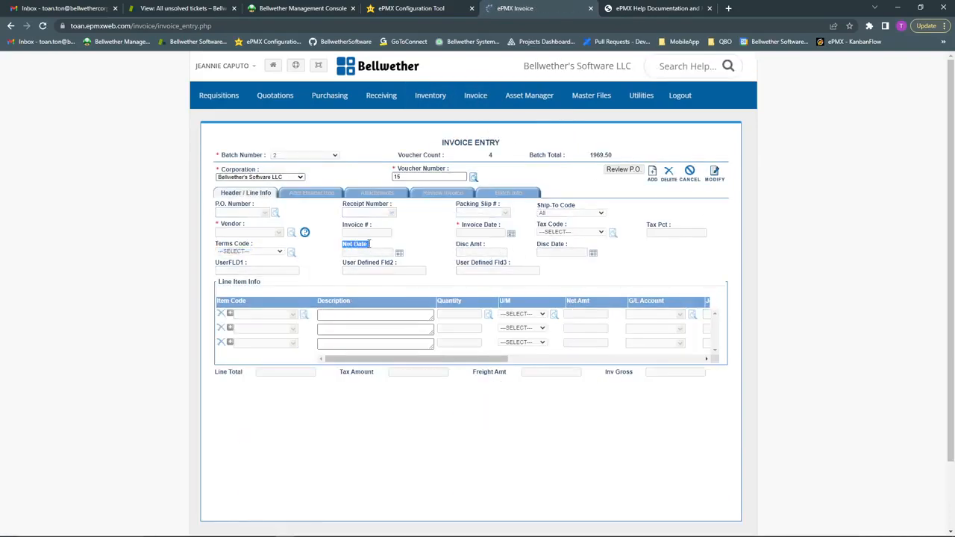
pyautogui.click(374, 249)
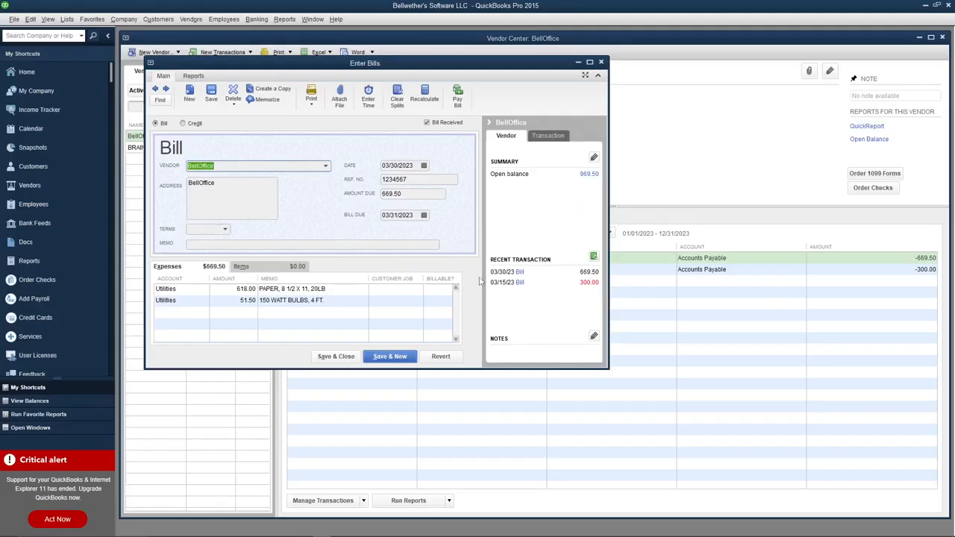
# Review the paper expense line, then save and close BellOffice's bill 1234567
pyautogui.click(263, 290)
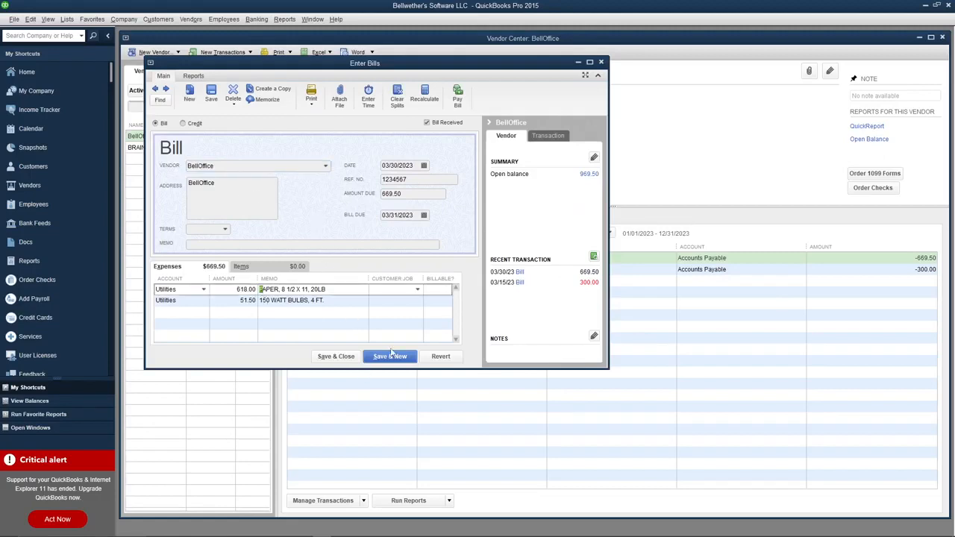
pyautogui.click(335, 357)
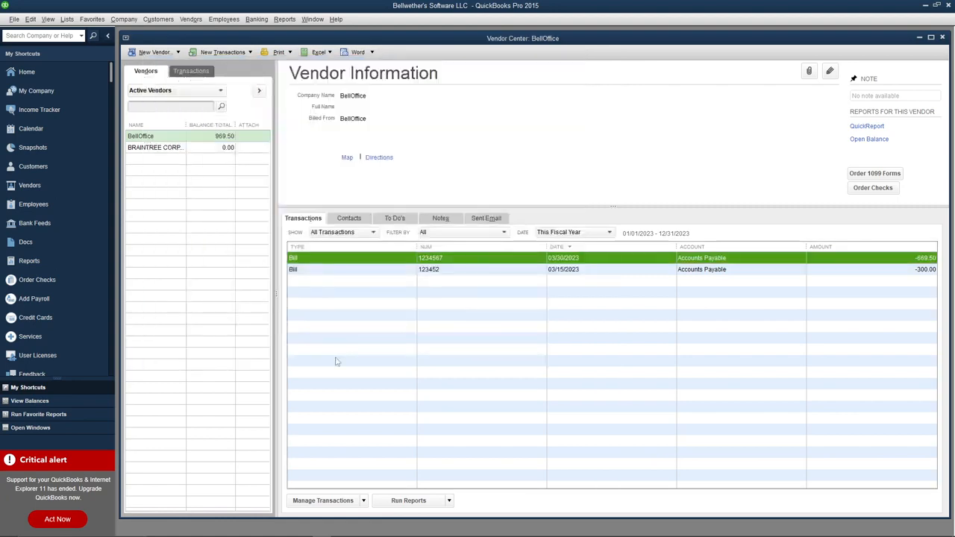